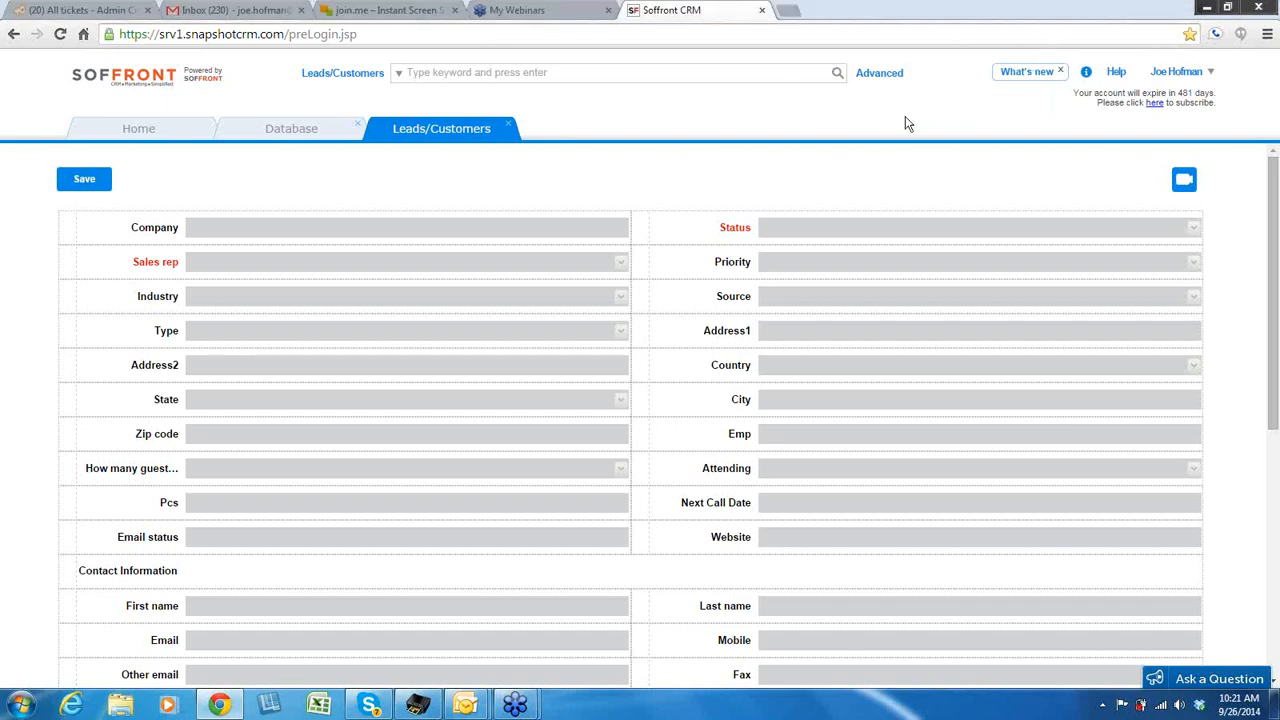
Step: Open the Leads/Customers table for customization from the Database settings
click(290, 131)
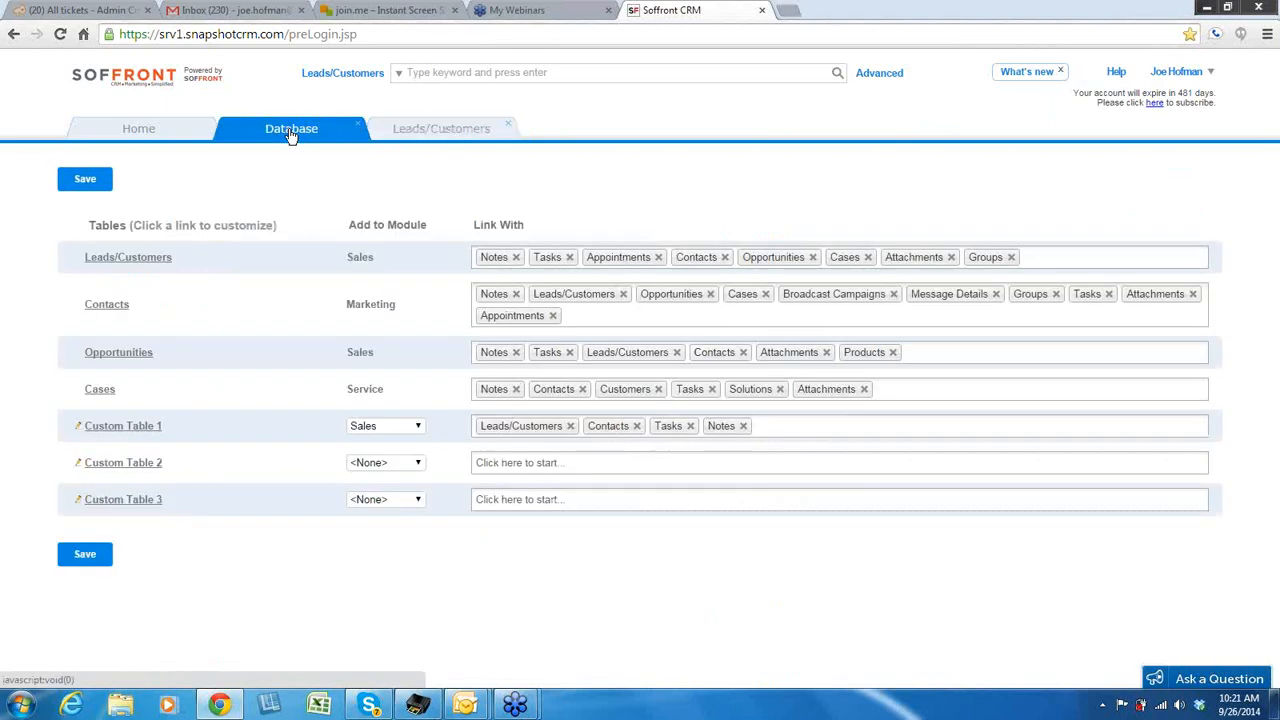
click(153, 133)
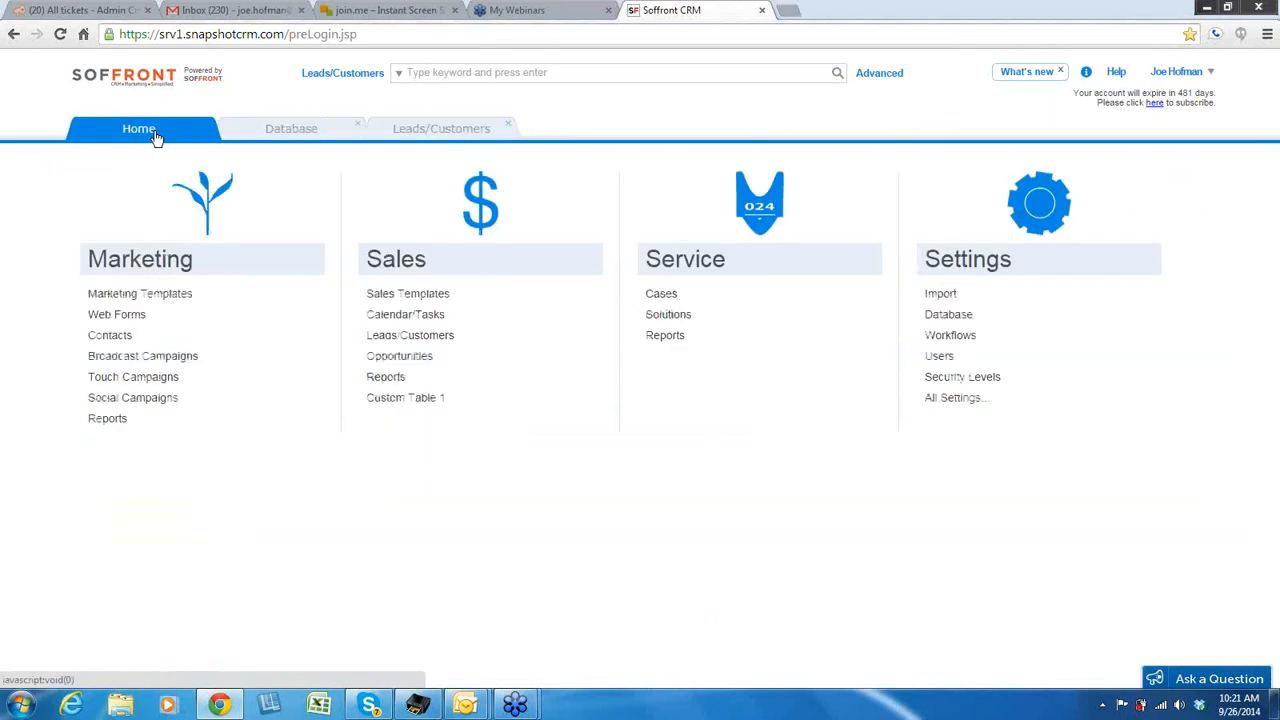
click(950, 315)
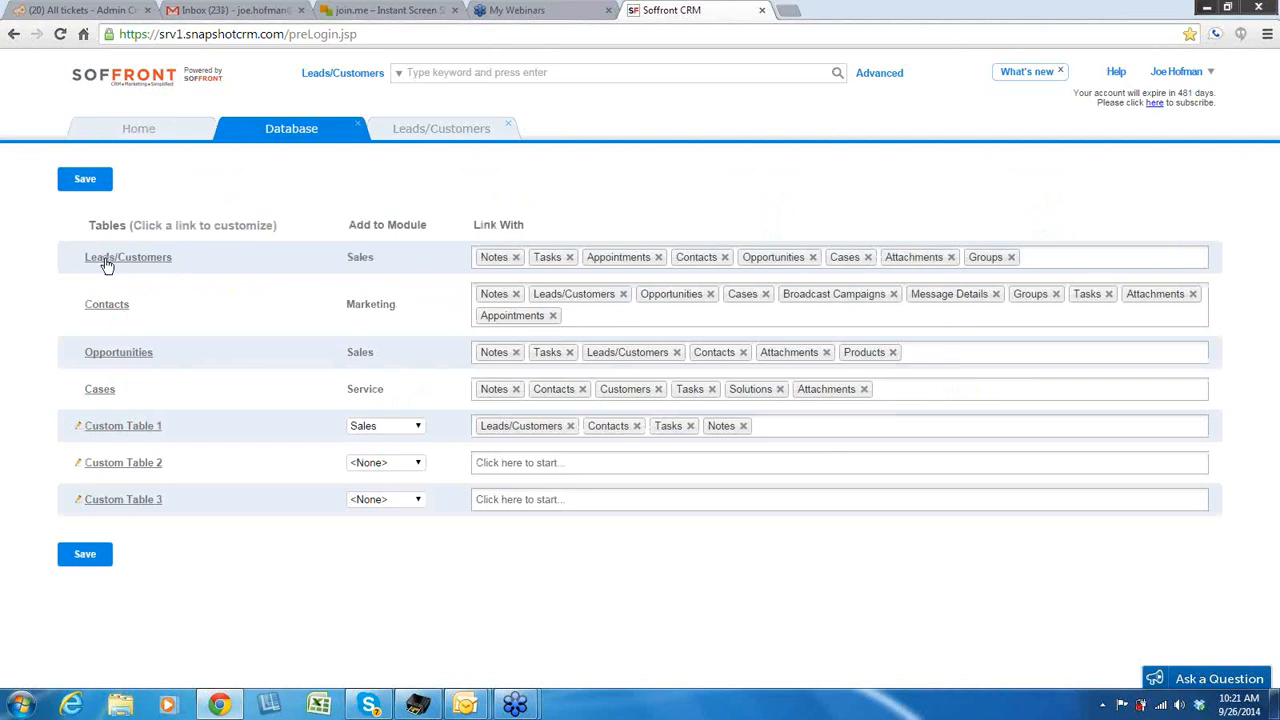
click(107, 260)
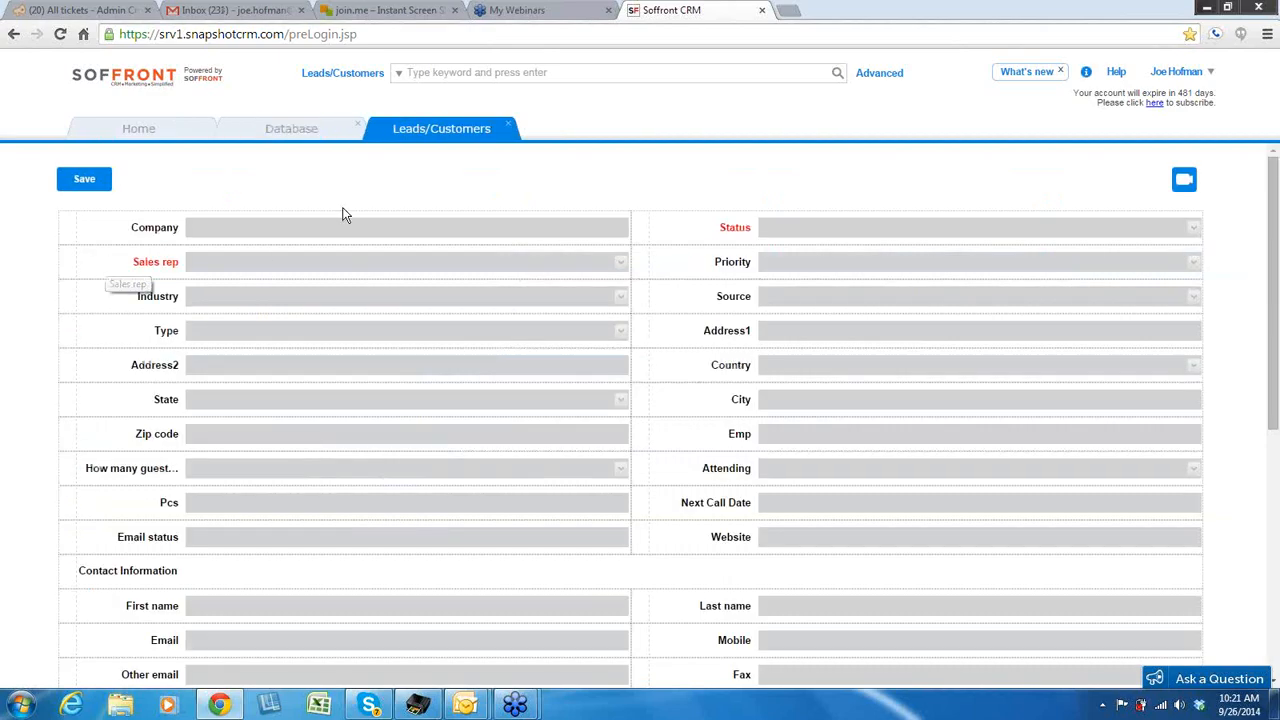
scroll(350, 175, down, 1)
scroll(350, 175, up, 1)
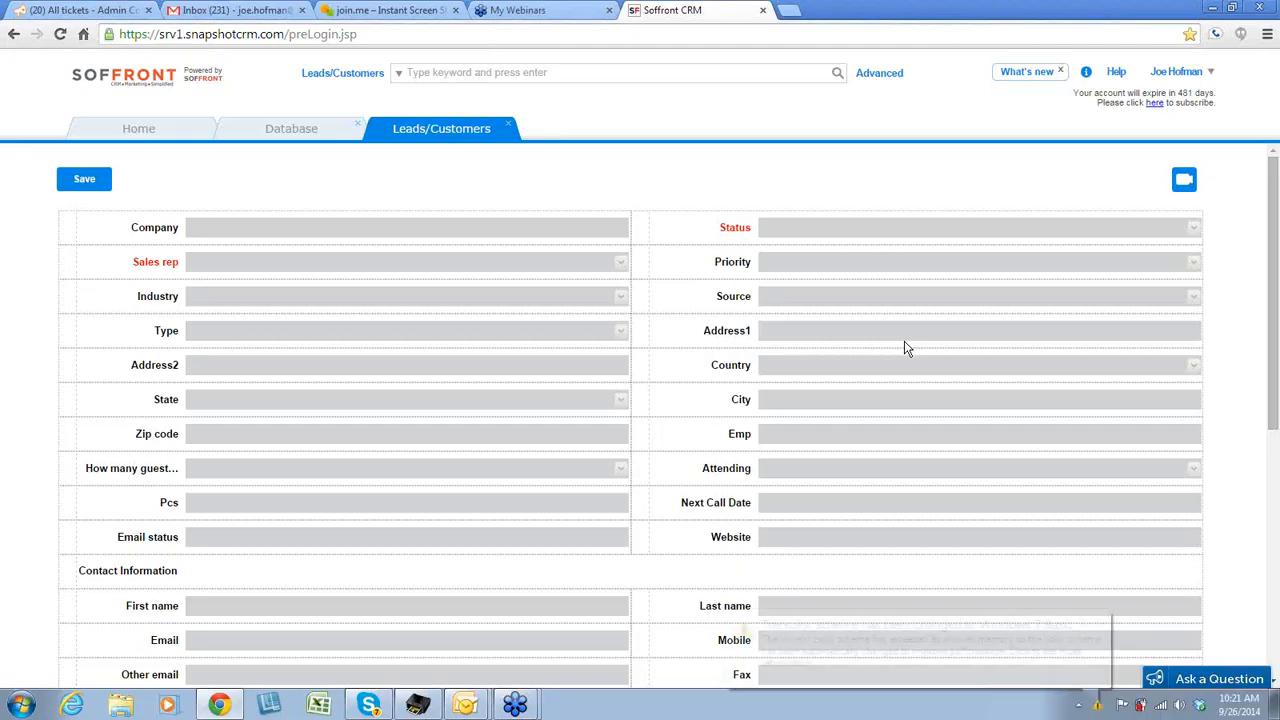
click(1095, 622)
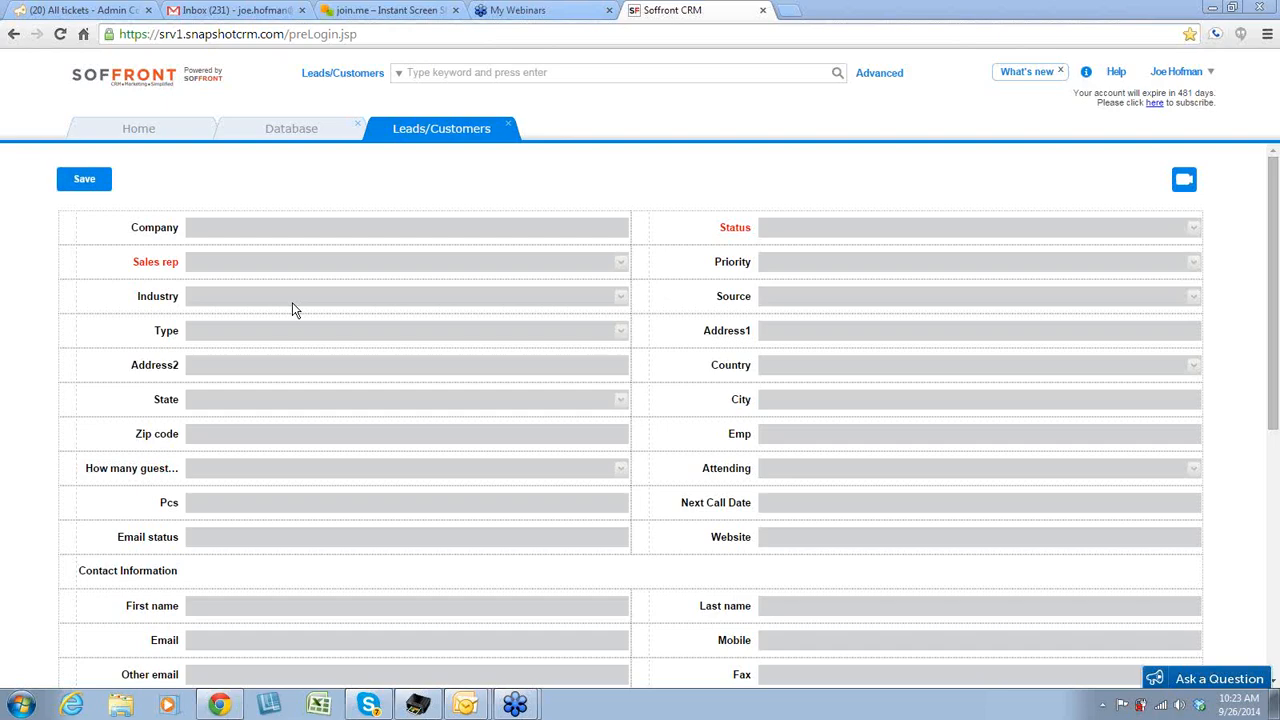
mouse_move(1275, 358)
mouse_down()
mouse_move(1271, 514)
mouse_move(1268, 348)
mouse_up()
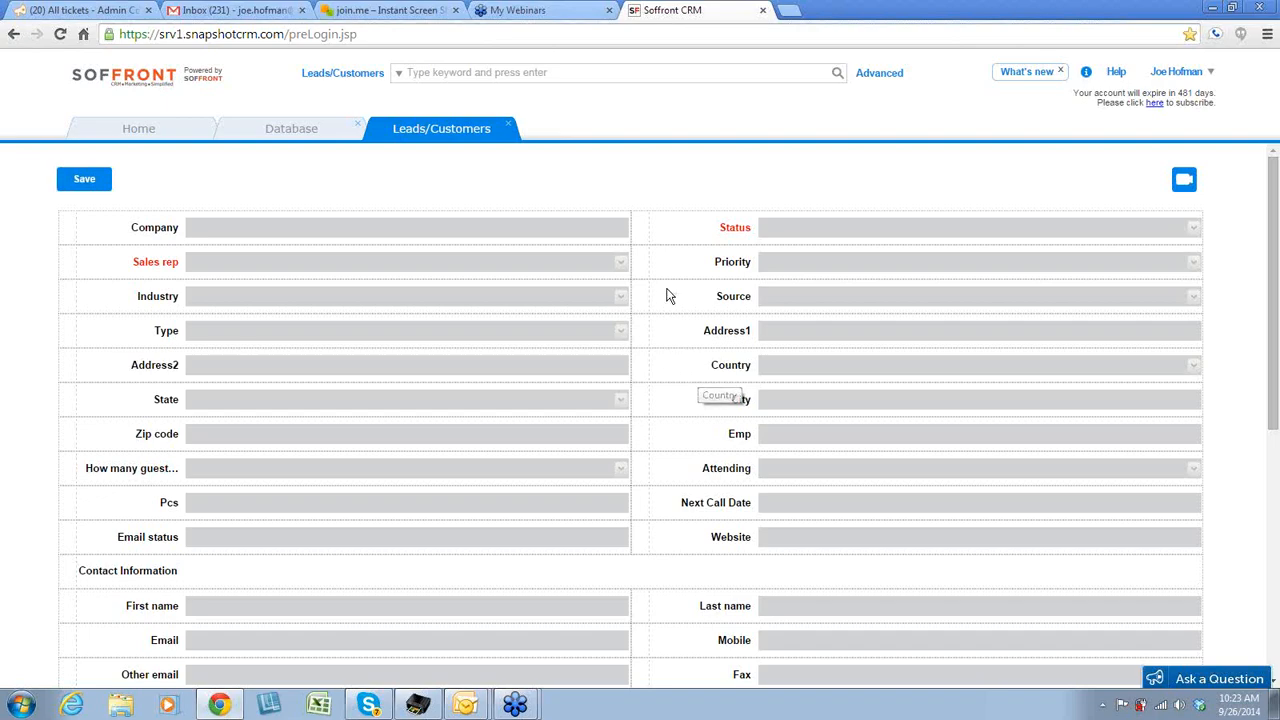
Step: Insert a date field at the Website field's place in the form, using custom_field_date2 with the label Anniversary
click(669, 541)
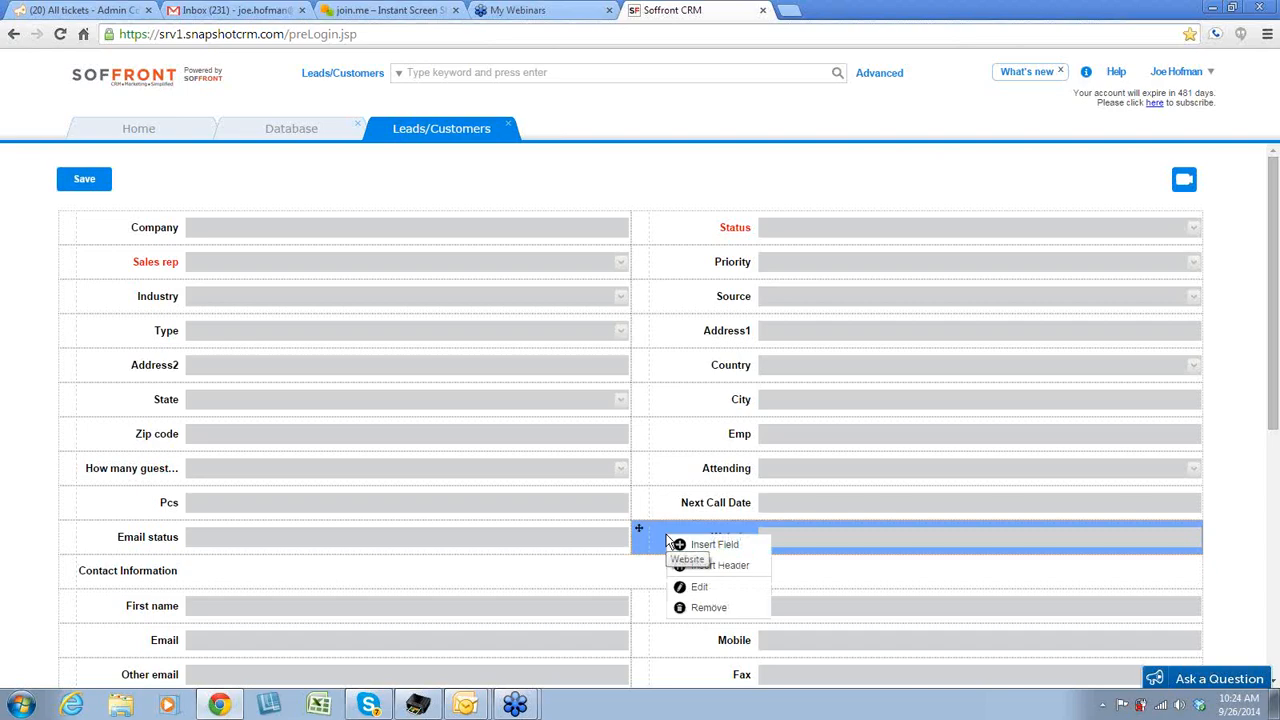
click(729, 546)
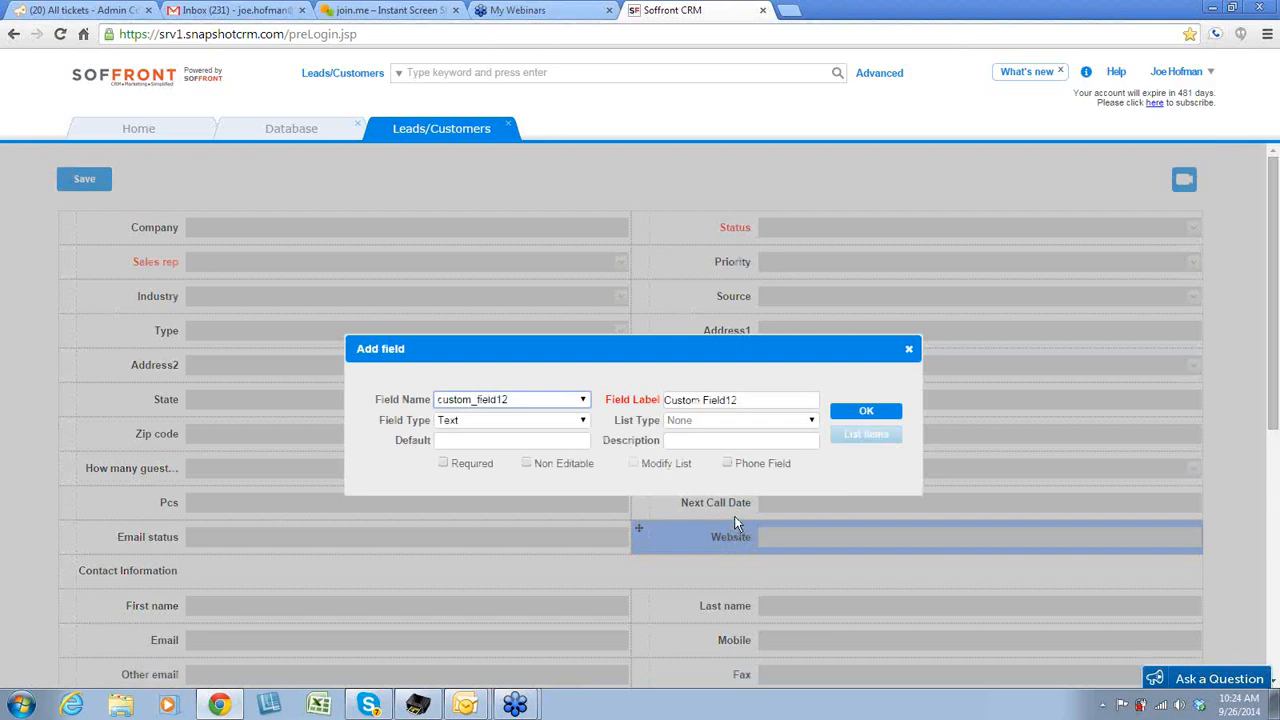
click(583, 400)
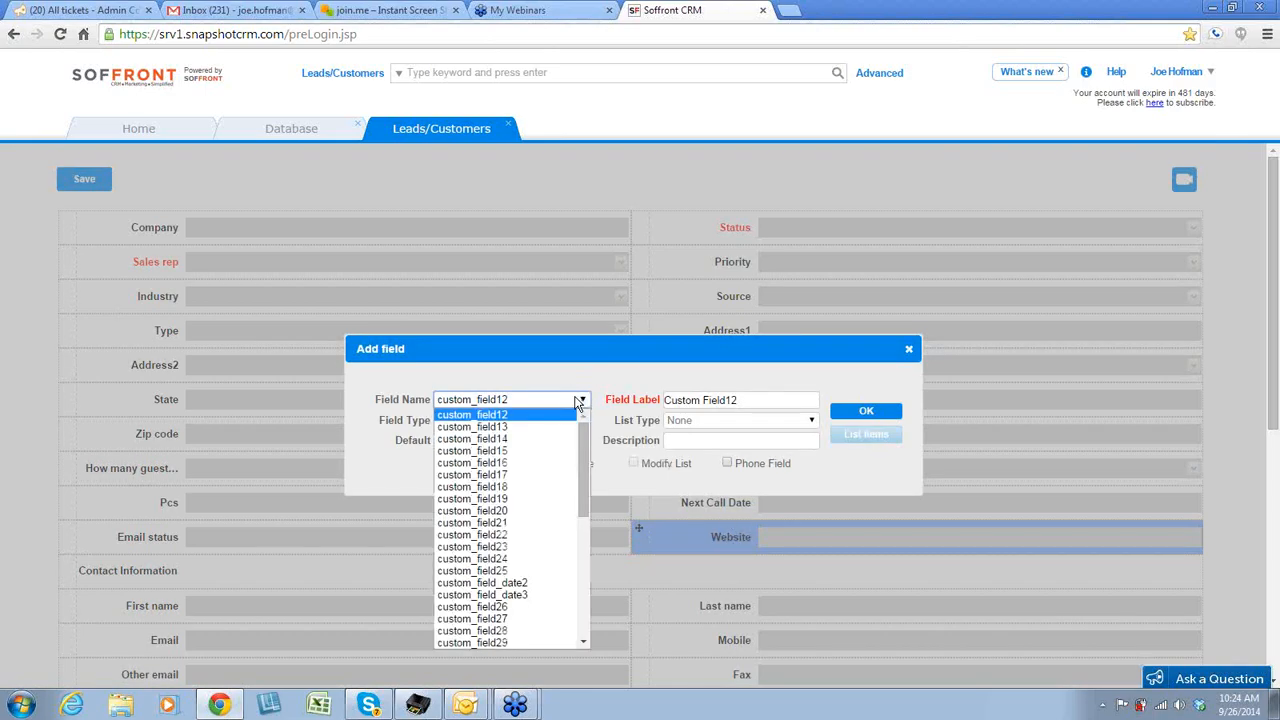
click(483, 583)
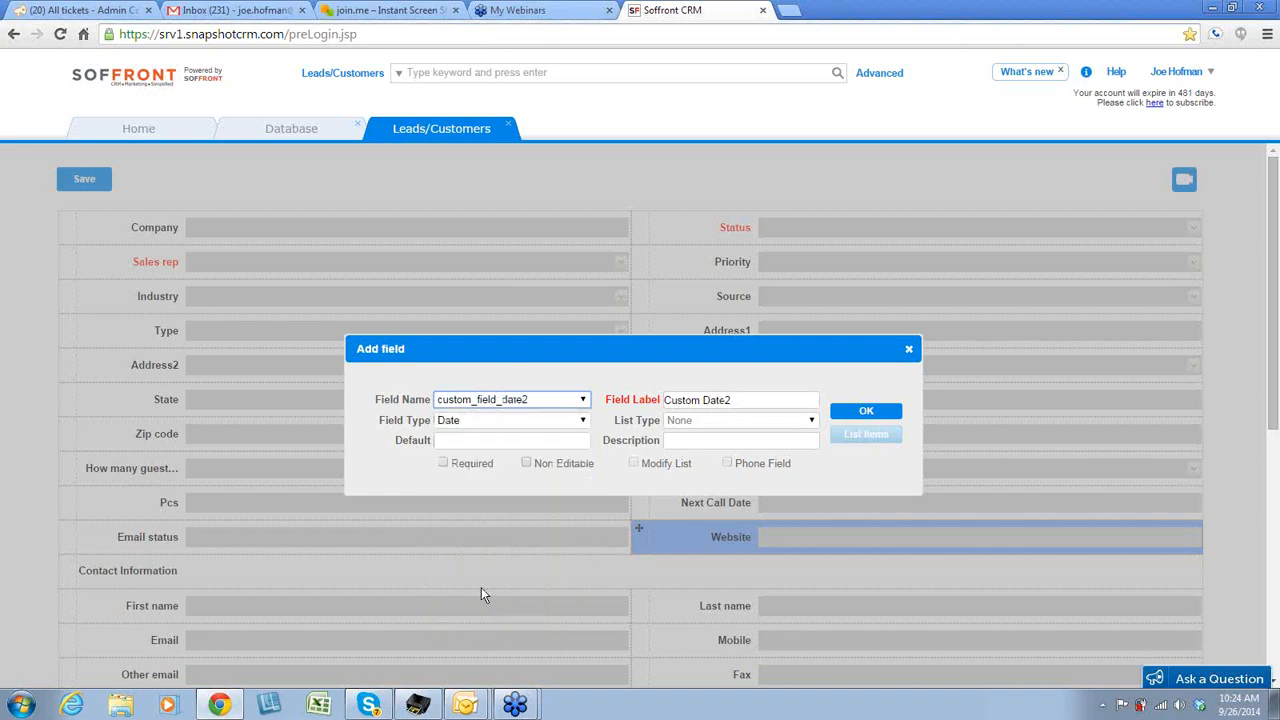
click(584, 399)
drag(586, 462, 588, 528)
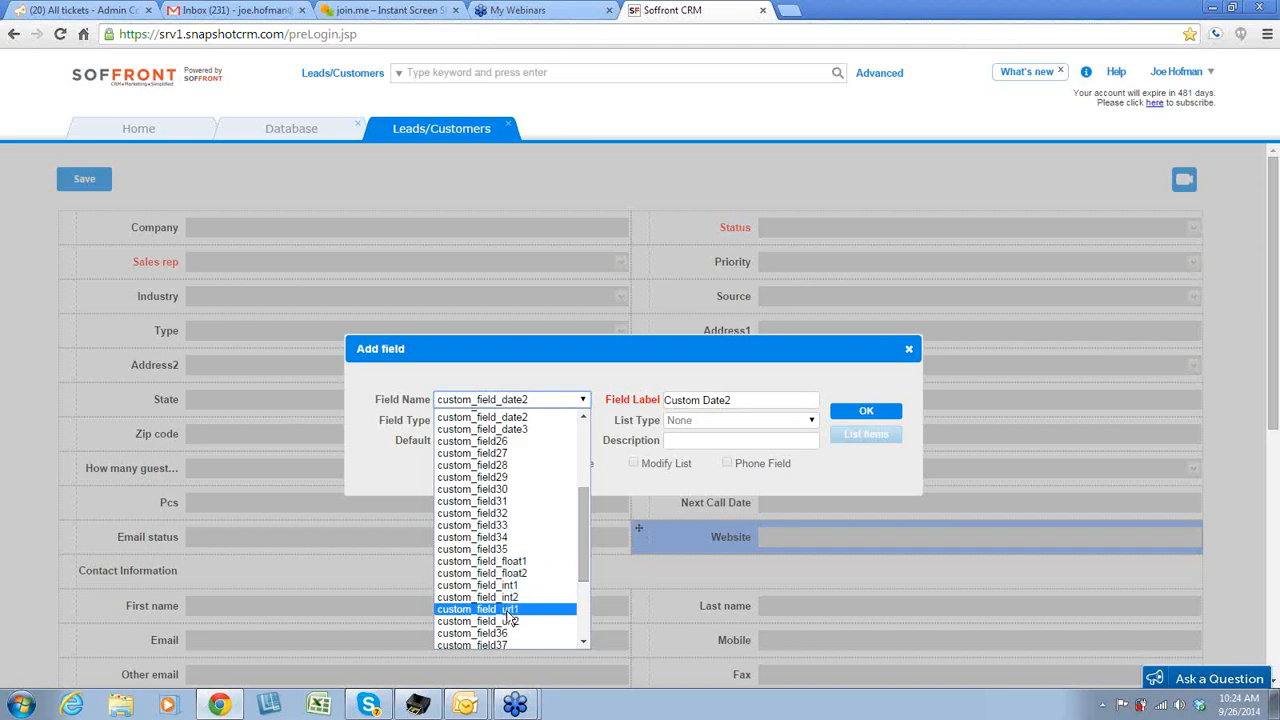
drag(583, 558, 592, 414)
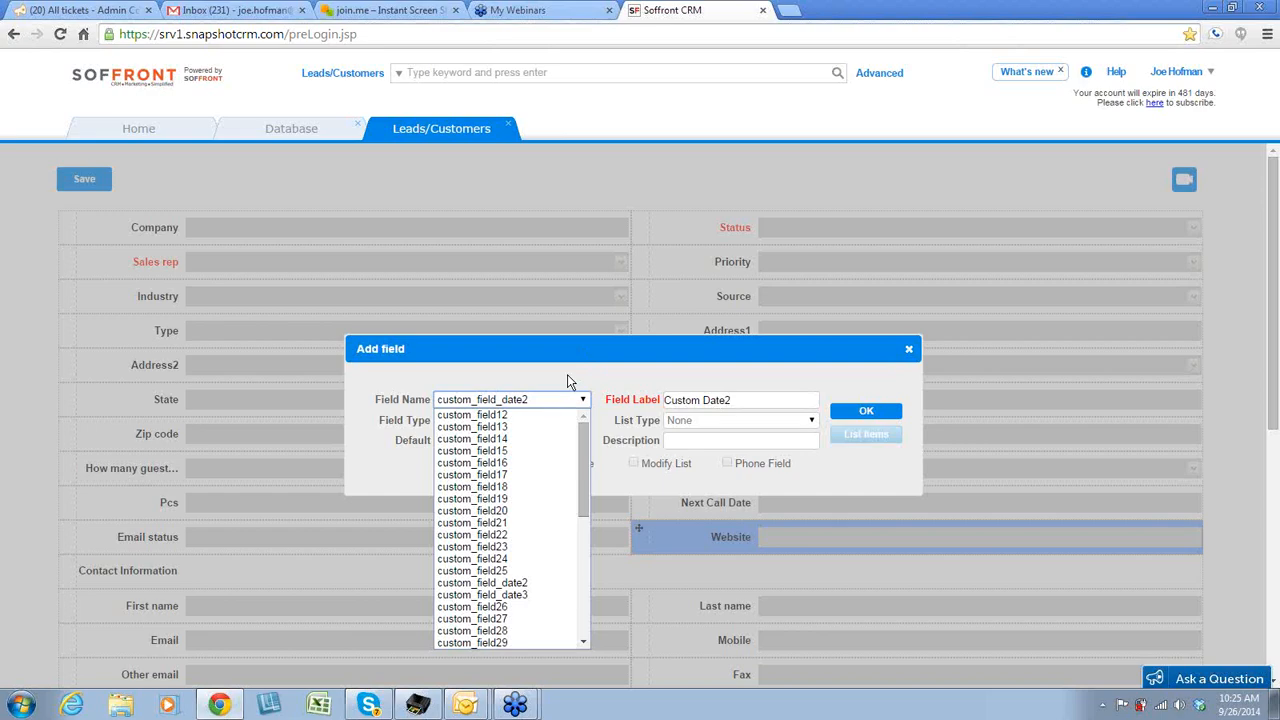
click(568, 382)
drag(751, 400, 637, 418)
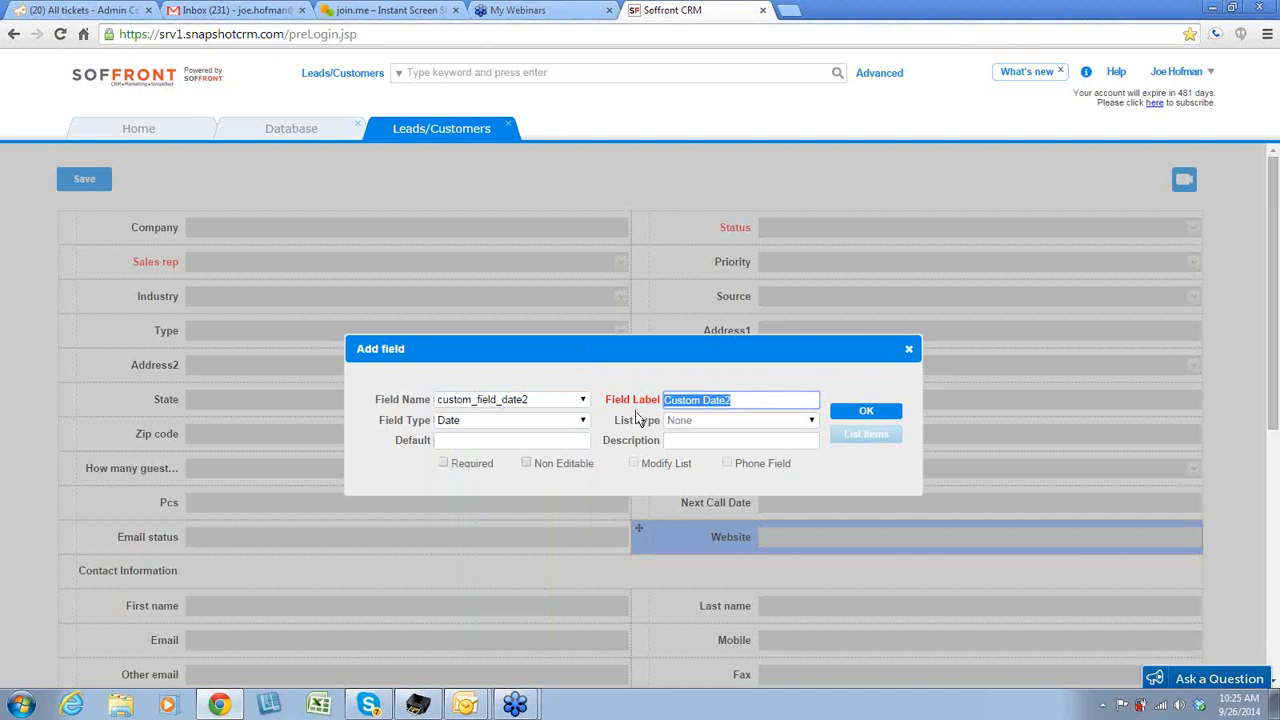
text(Anniversary)
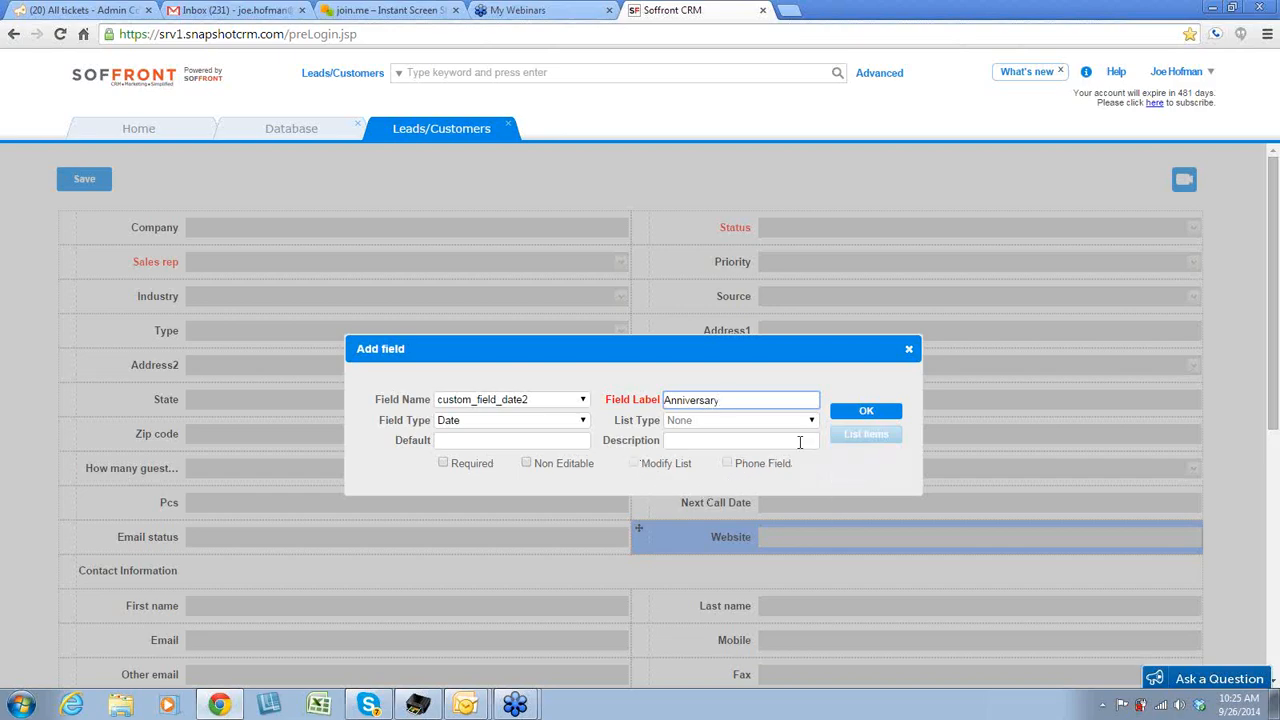
click(856, 413)
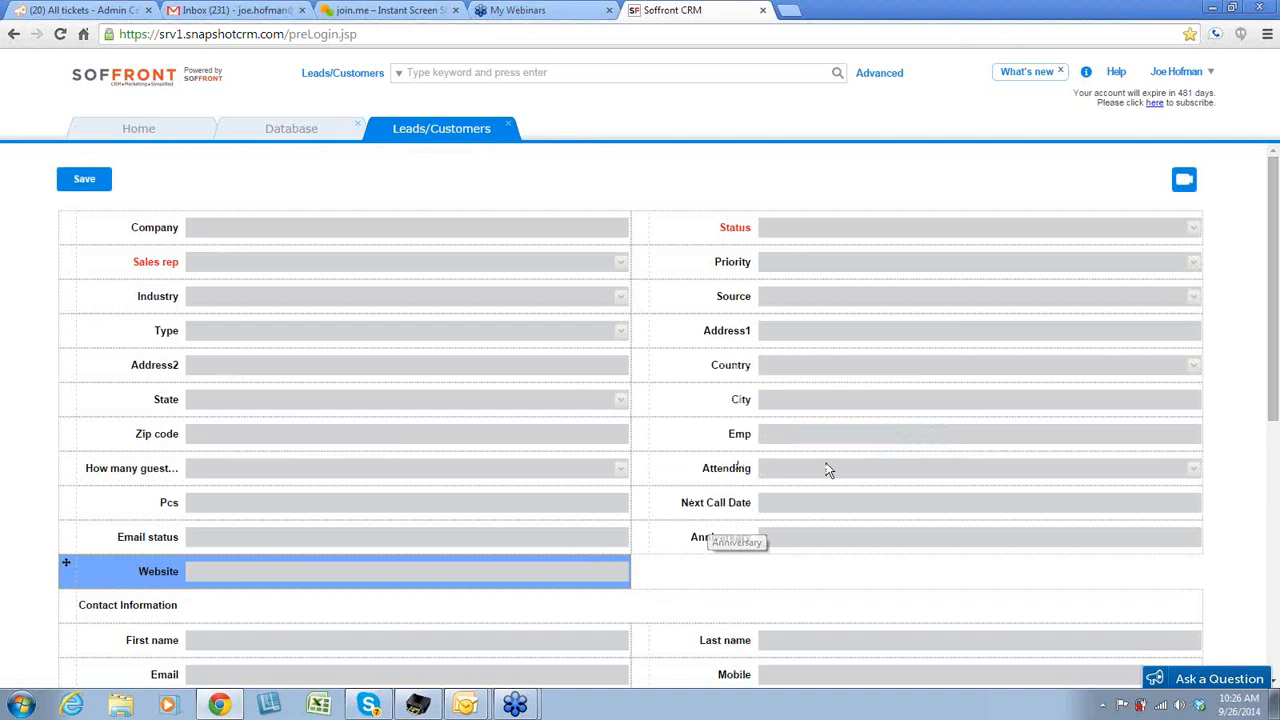
Step: Move the Anniversary field into the Contact Information section, directly below Email
scroll(870, 455, down, 1)
scroll(911, 439, down, 1)
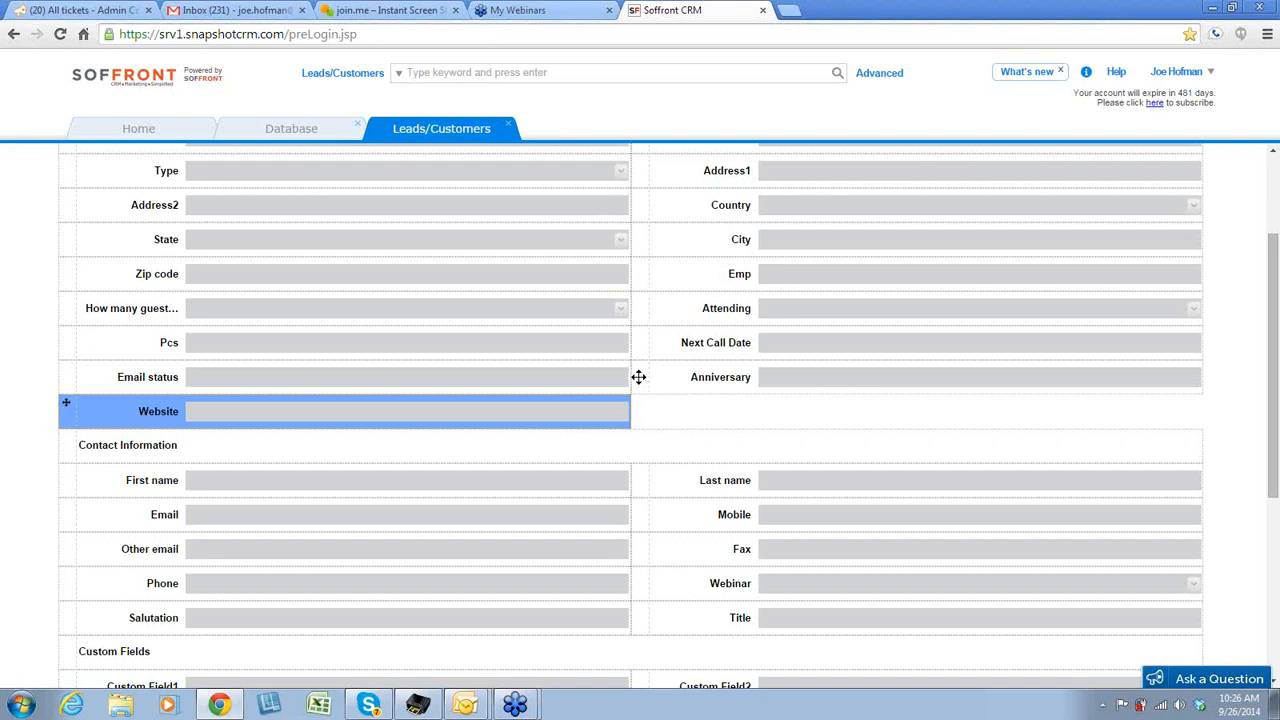
drag(638, 377, 213, 510)
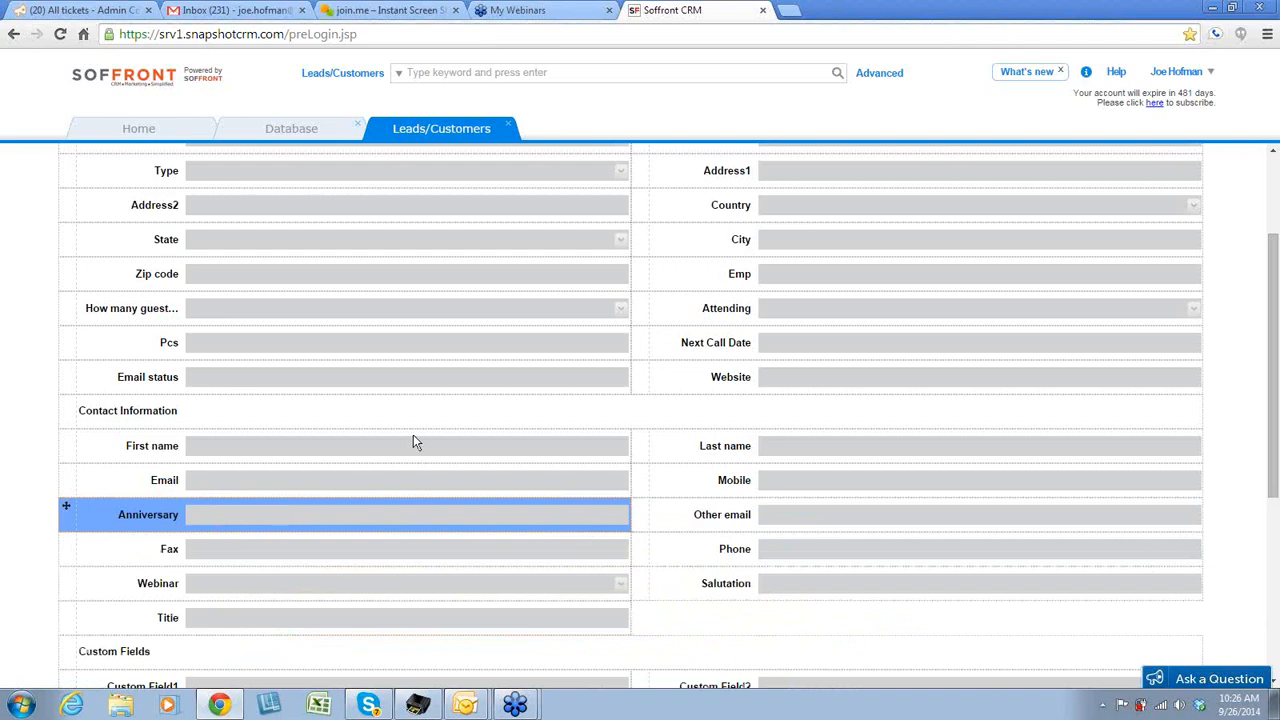
Step: Remove the Anniversary field from the Contact Information section and confirm the removal
scroll(418, 440, down, 1)
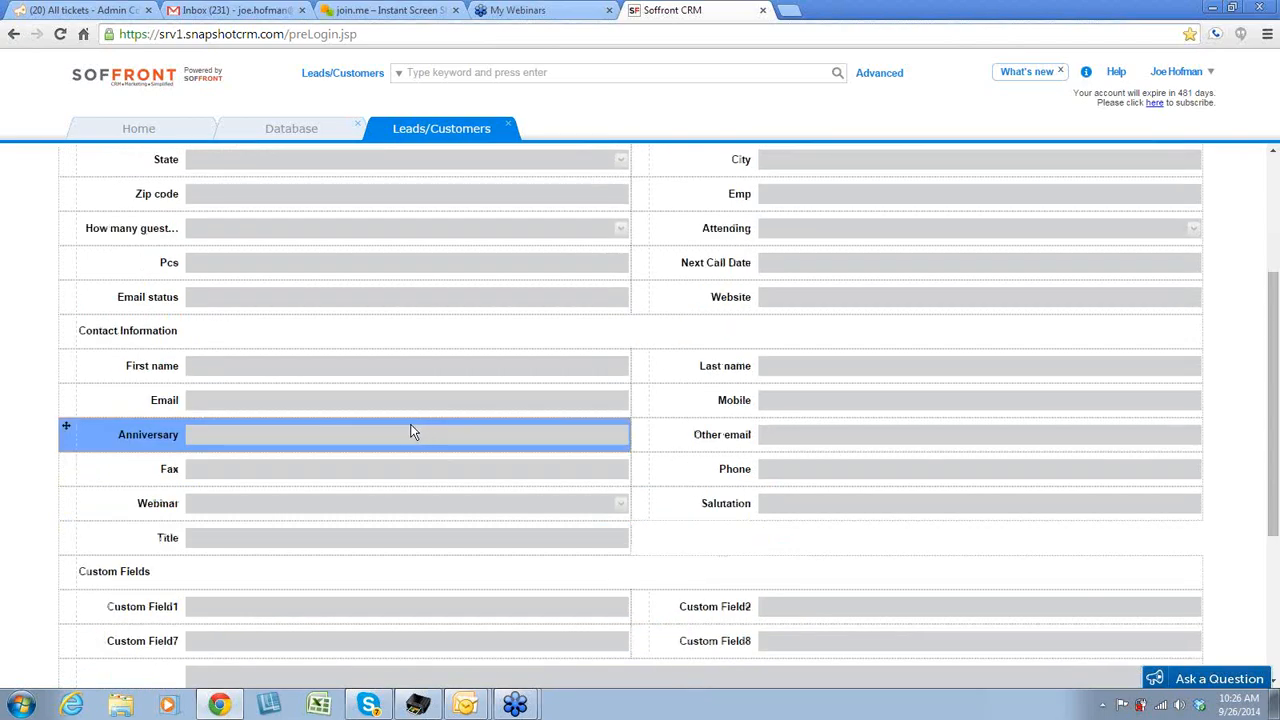
click(90, 445)
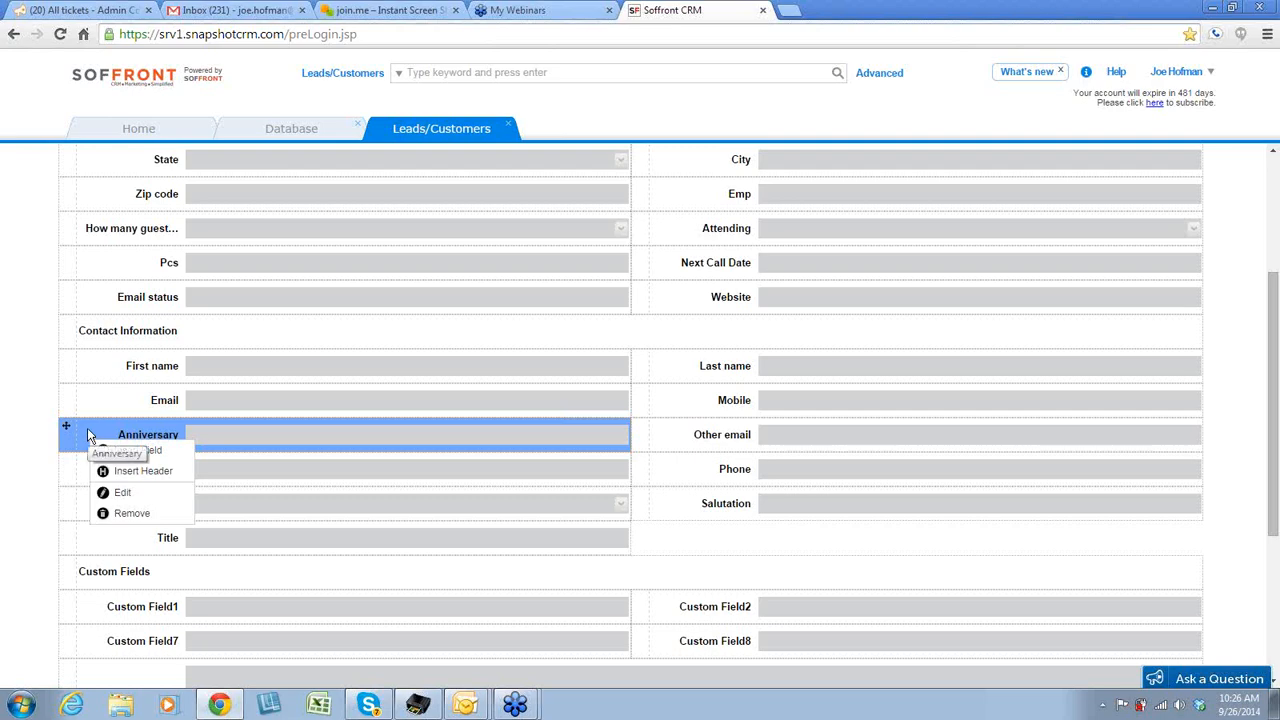
click(131, 514)
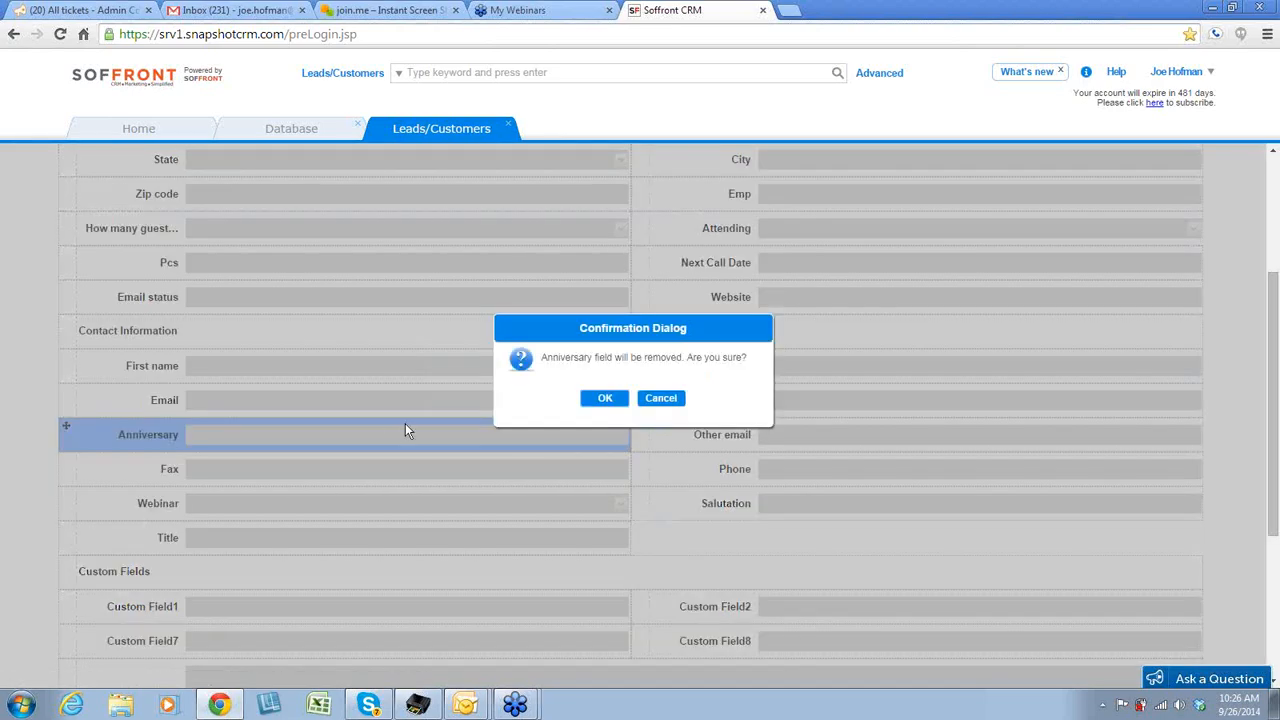
click(603, 398)
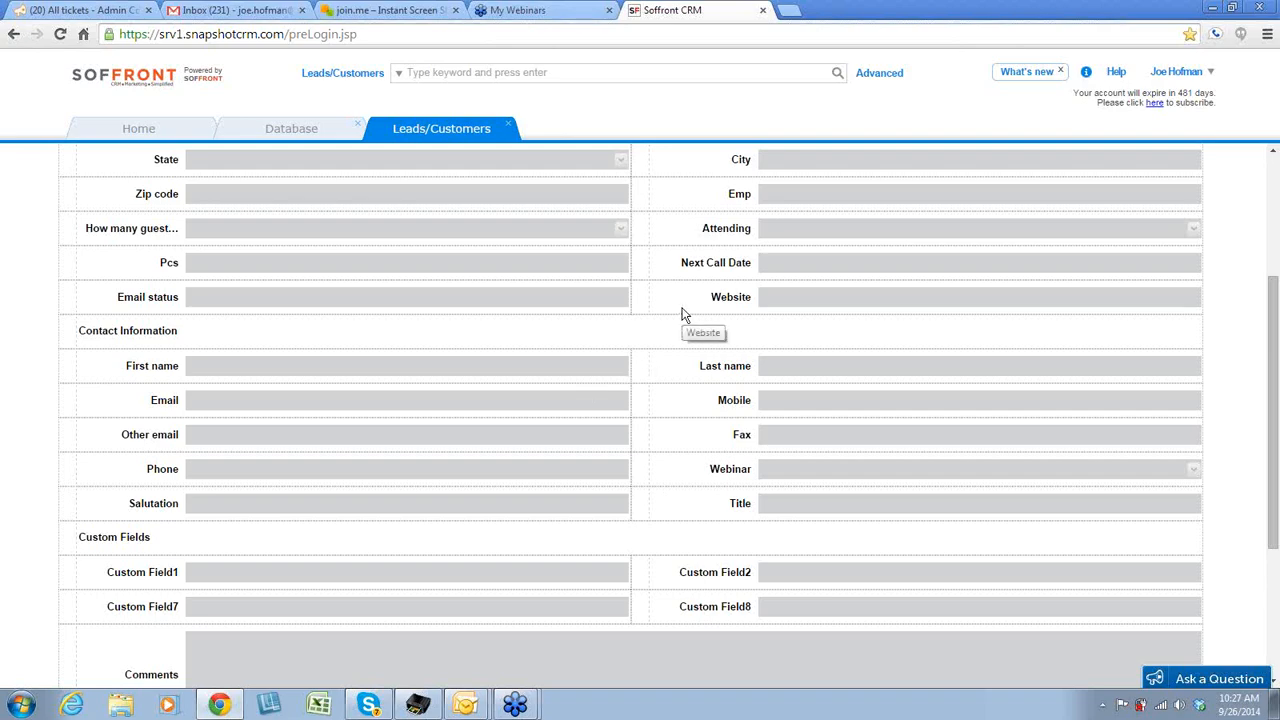
Step: Start a new field at the Website field's place, using custom_field13 with the label Product and the field type List
scroll(683, 314, up, 1)
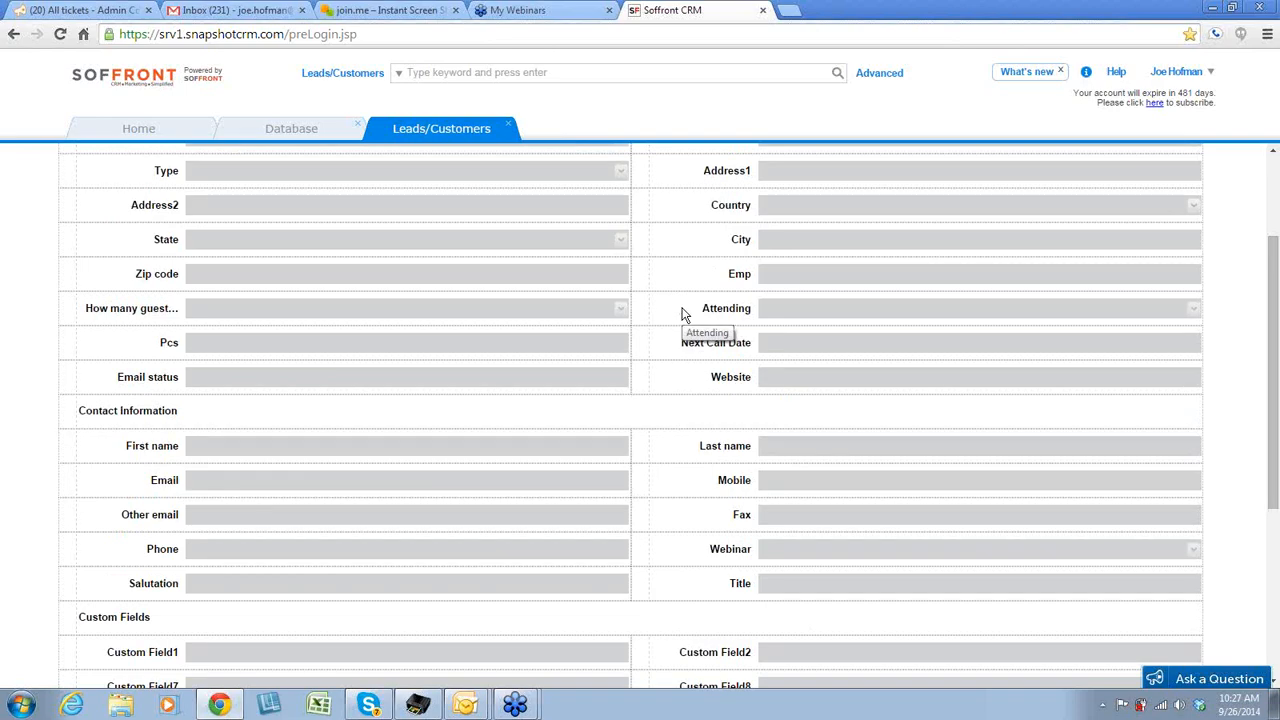
click(686, 381)
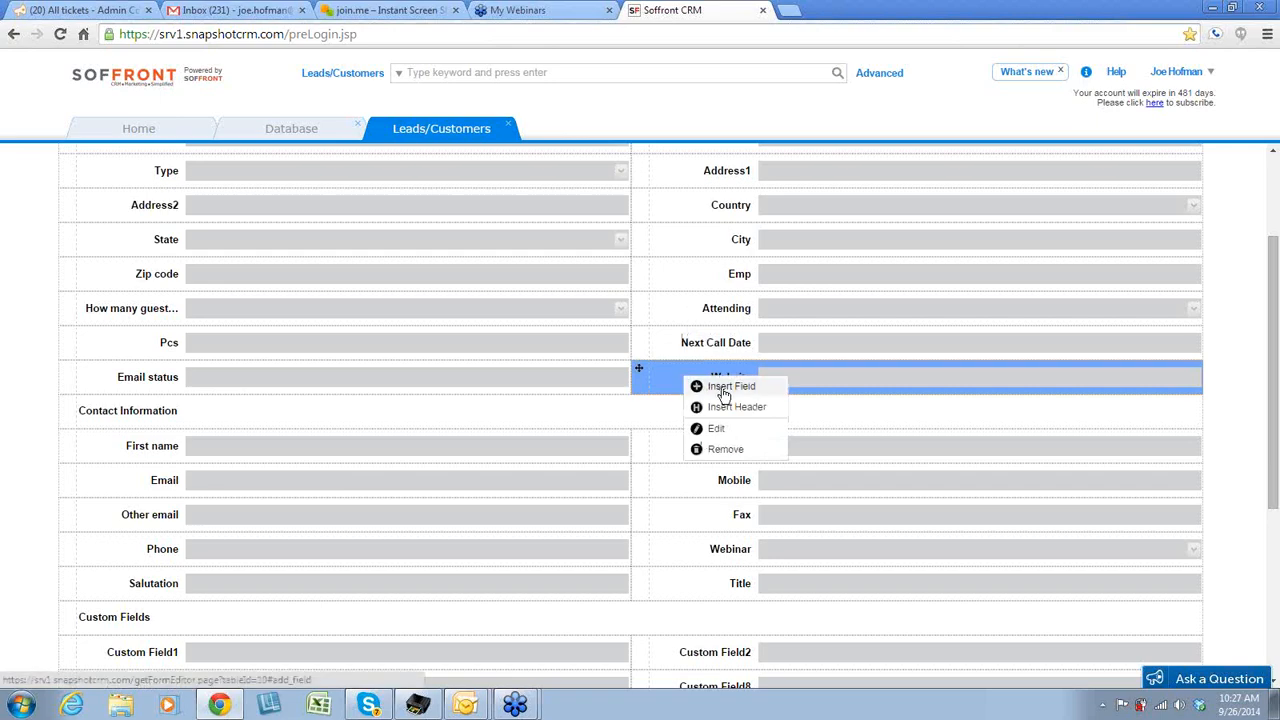
click(722, 387)
drag(720, 396, 638, 417)
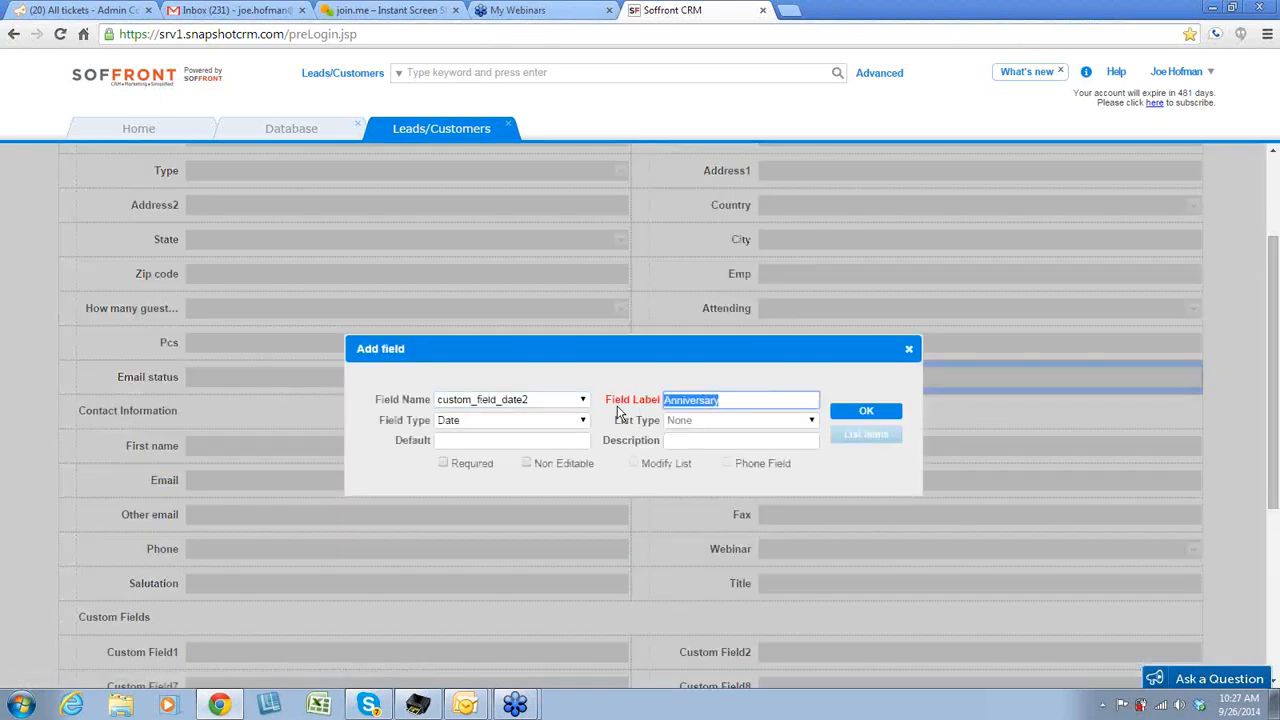
click(586, 402)
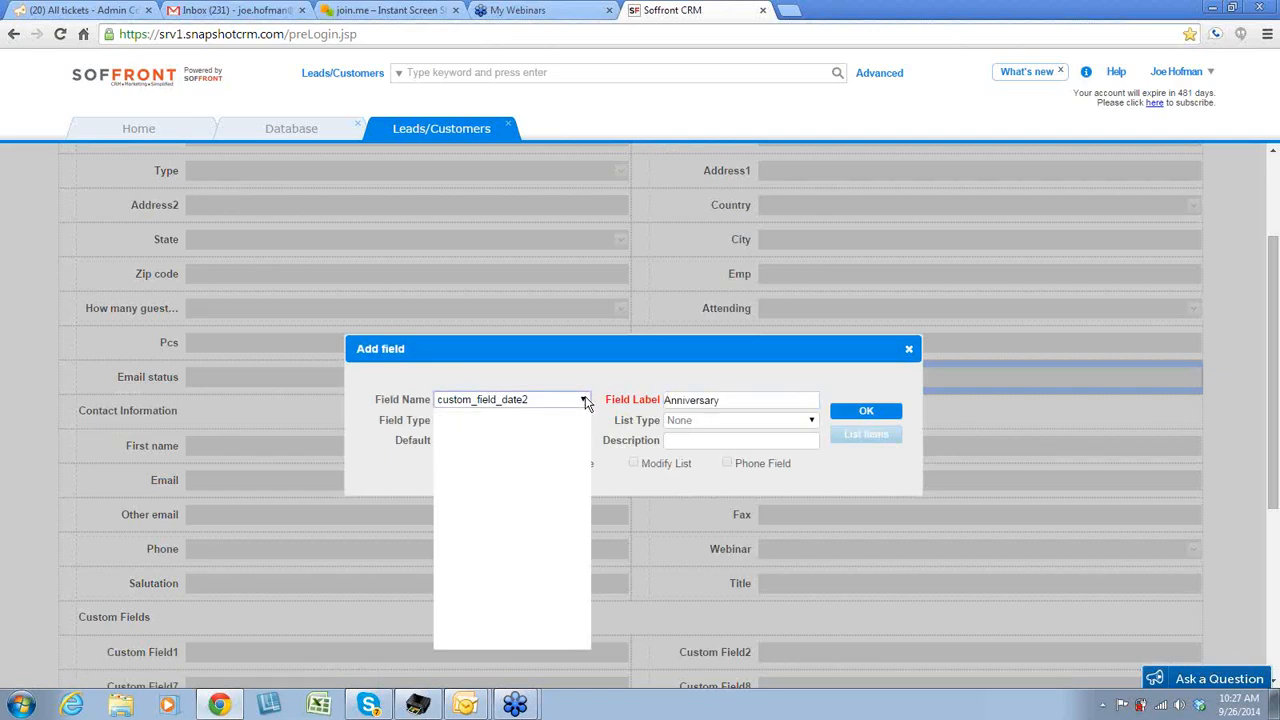
click(512, 436)
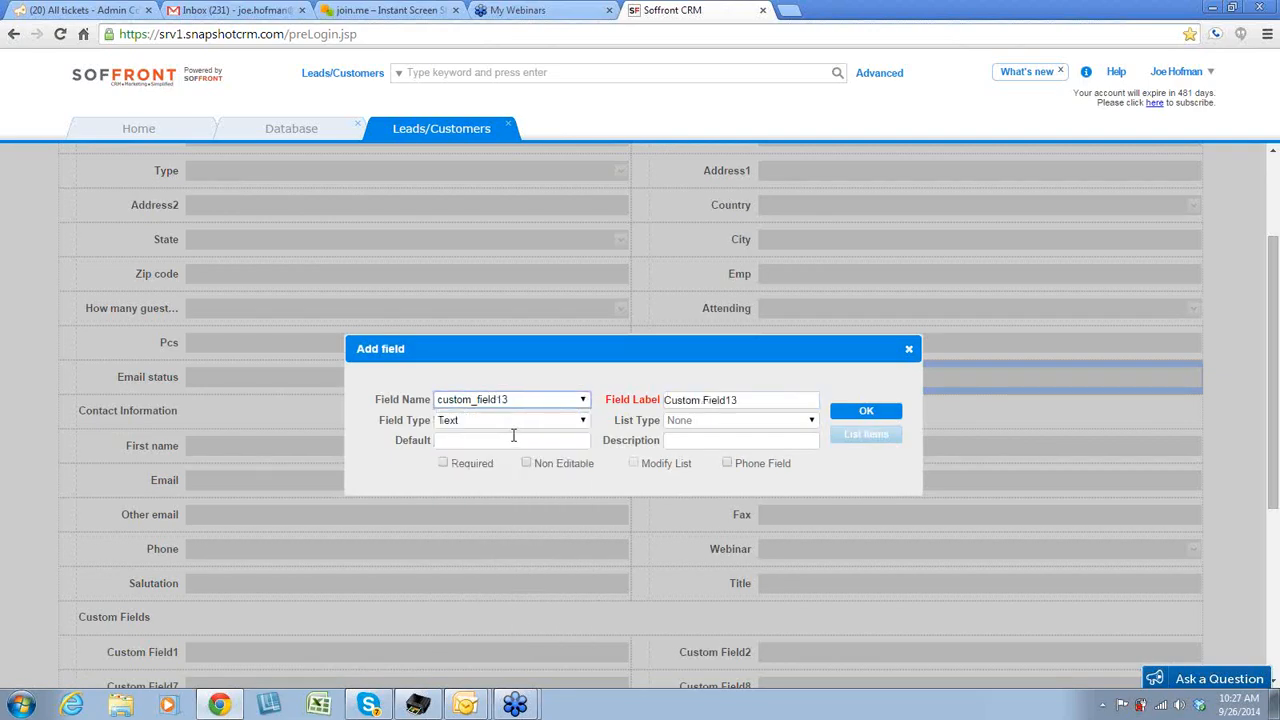
drag(752, 400, 657, 406)
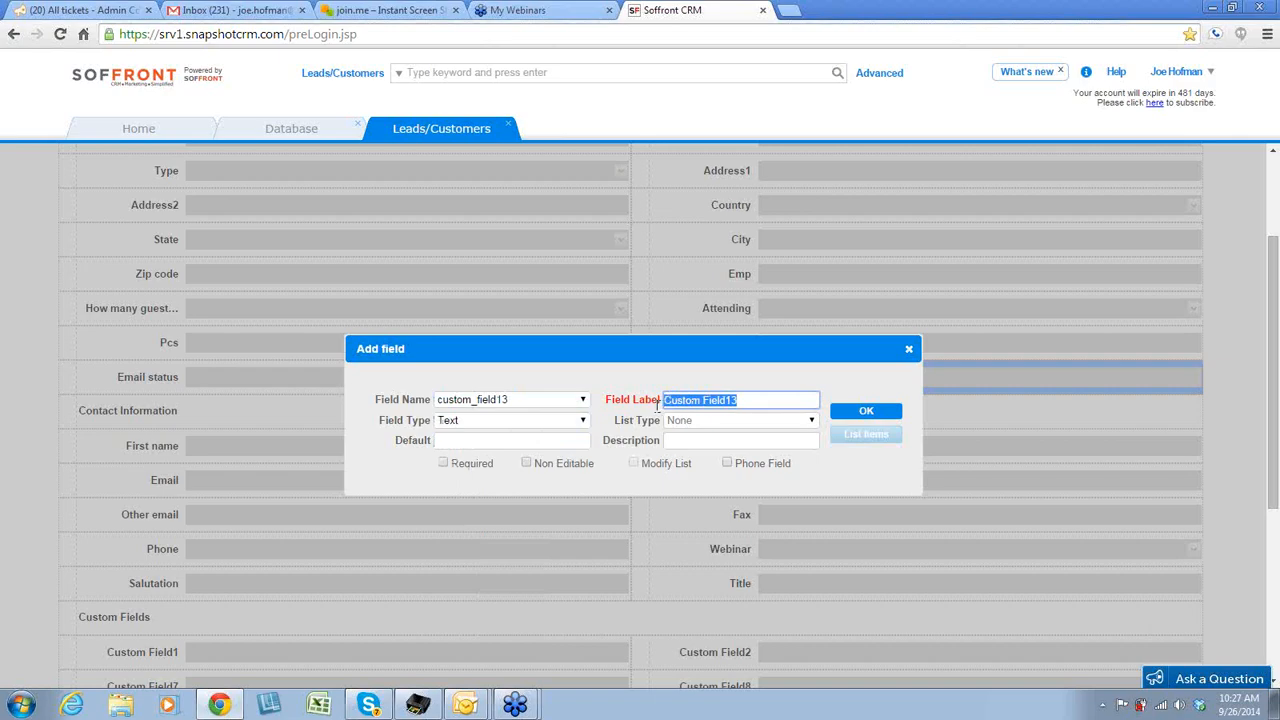
text(Product)
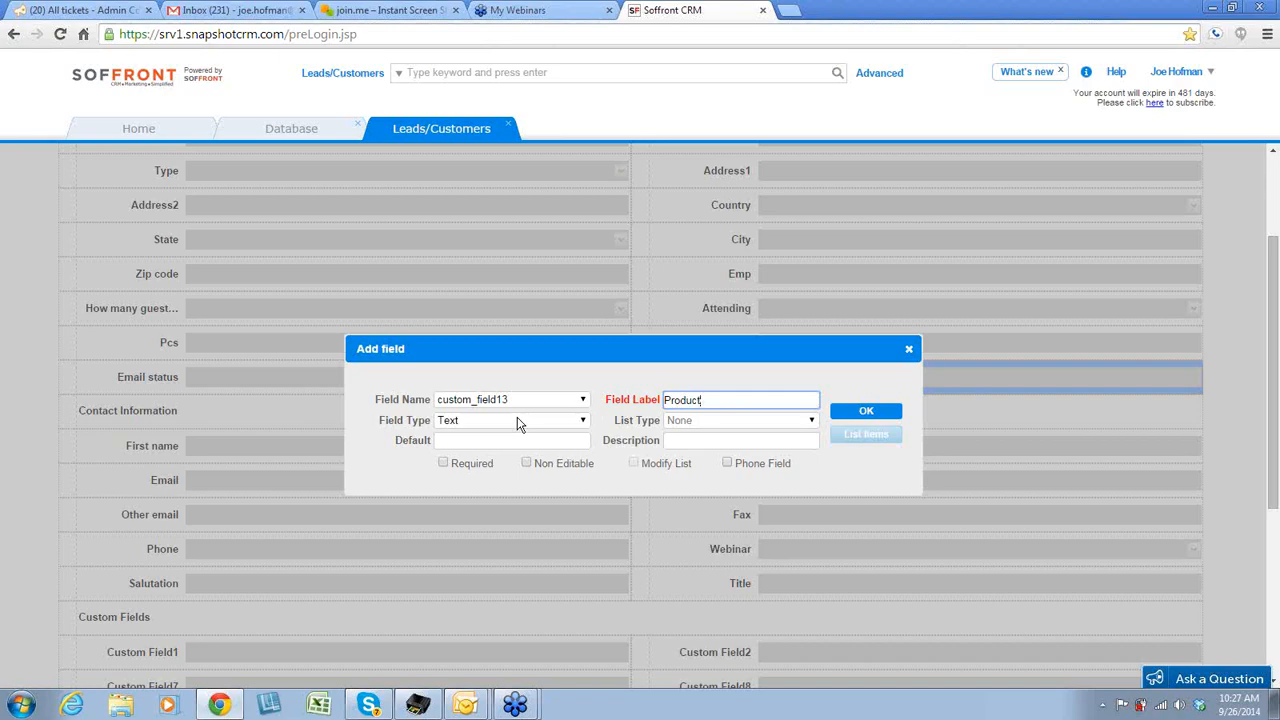
click(583, 422)
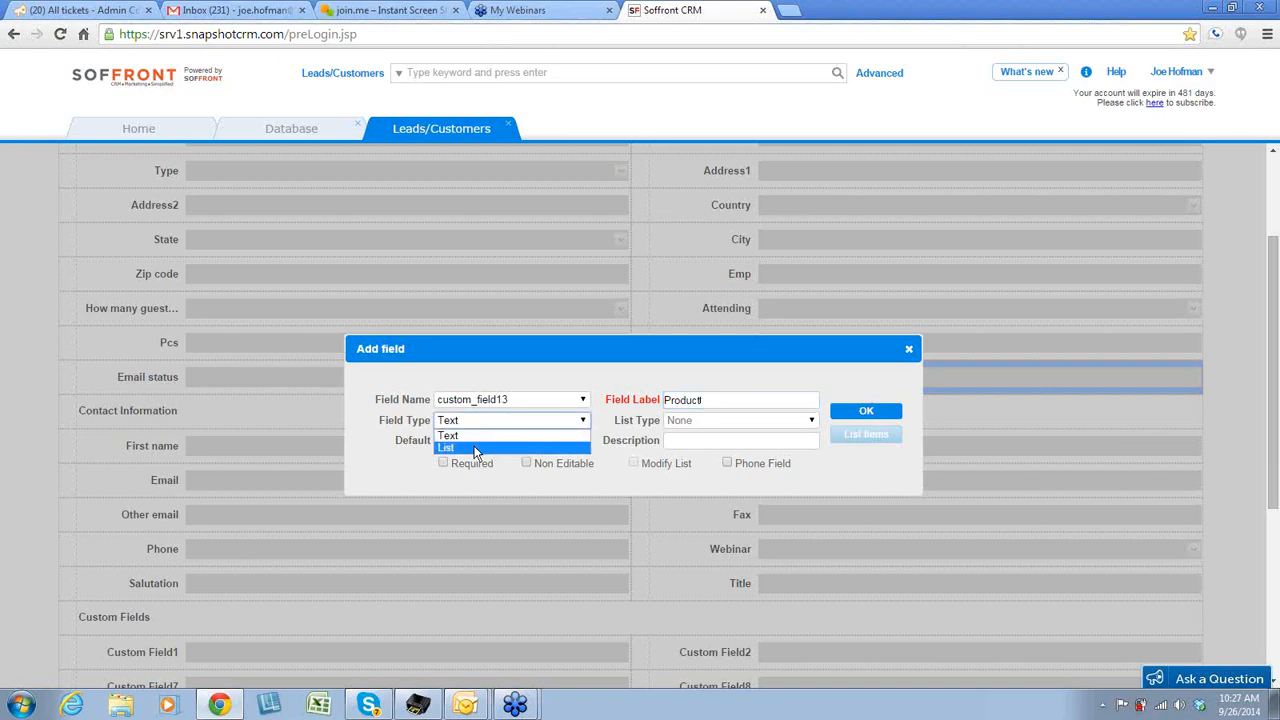
click(476, 448)
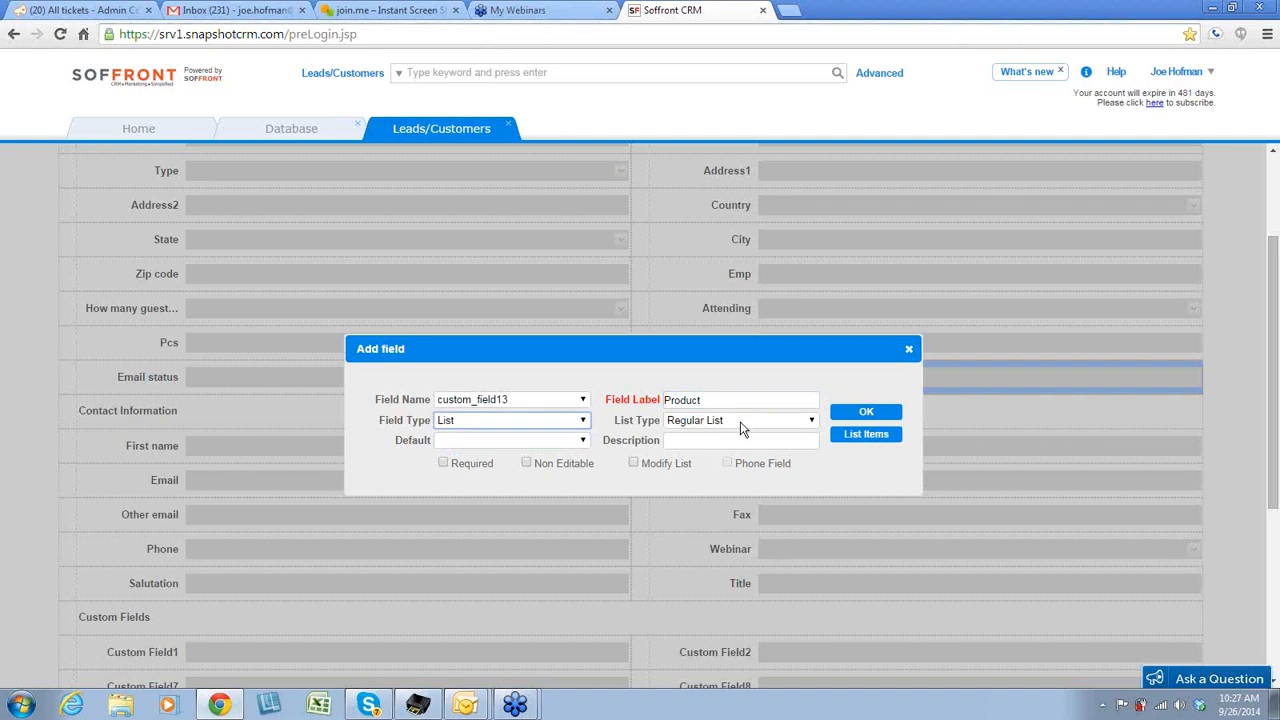
Step: Add the items blue, red, yellow, pink and green to the Product field's regular list
click(866, 436)
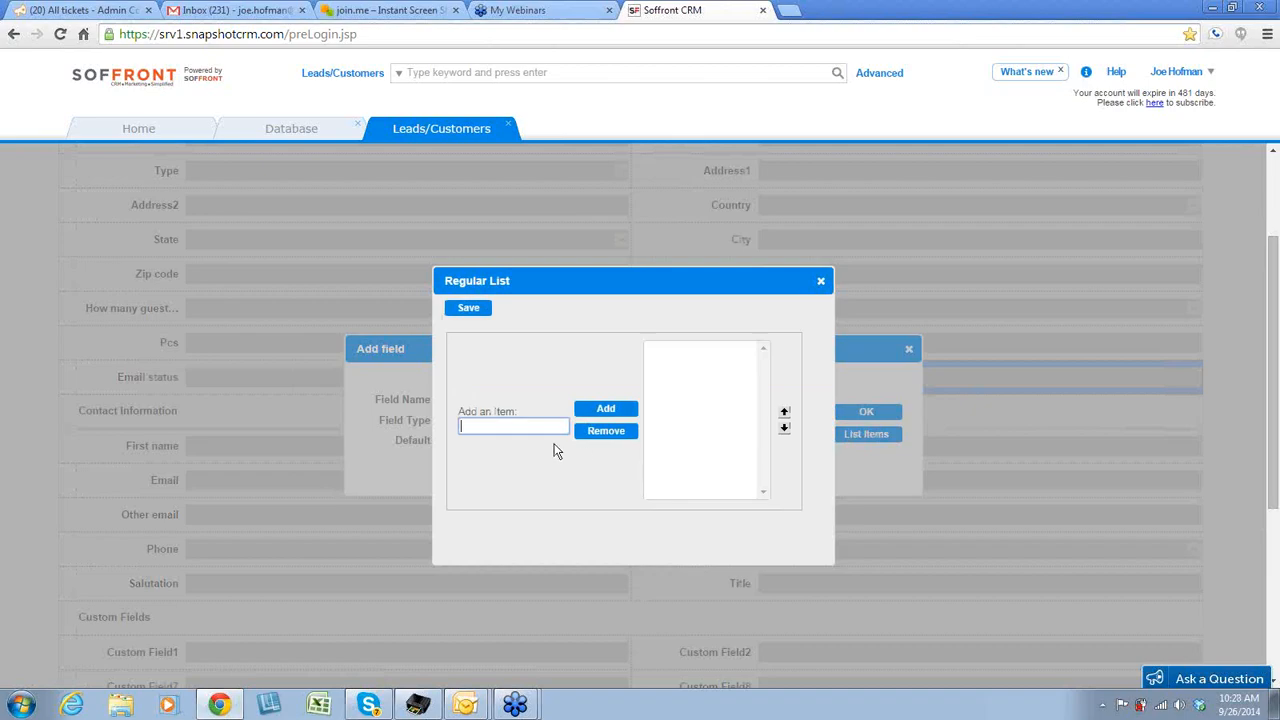
text(blue)
key(Return)
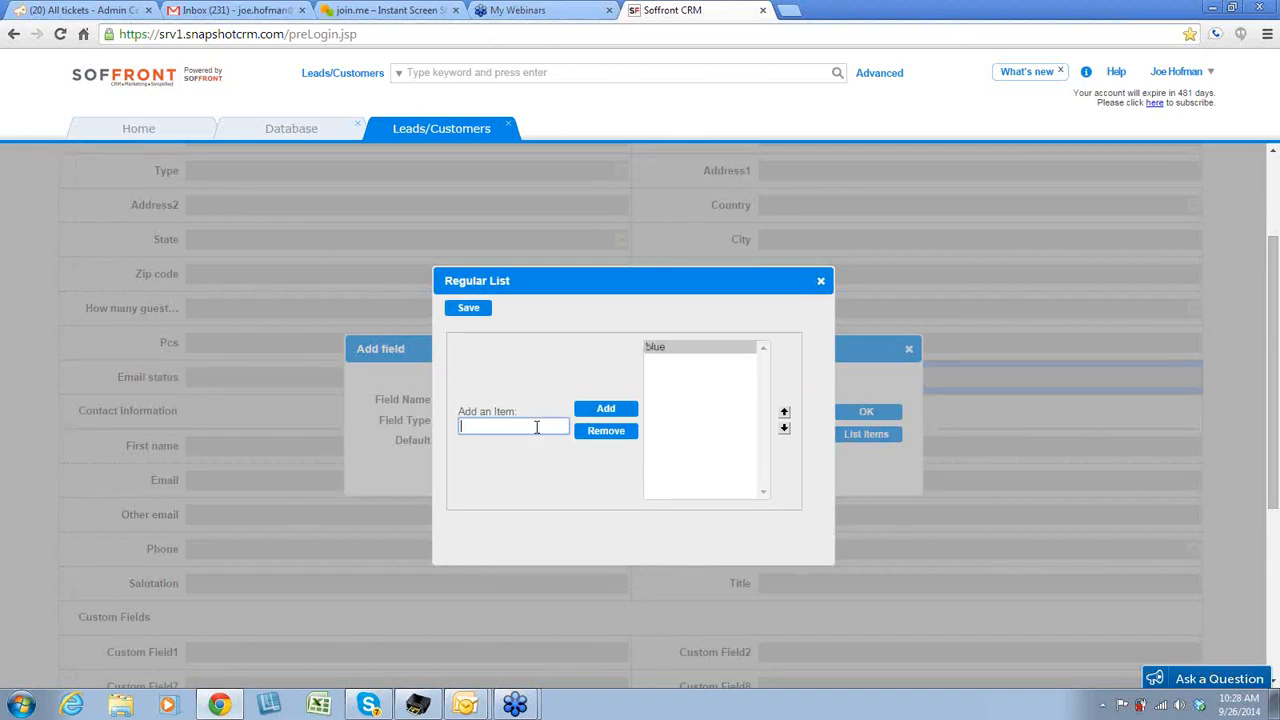
text(red)
key(Return)
text(yellow)
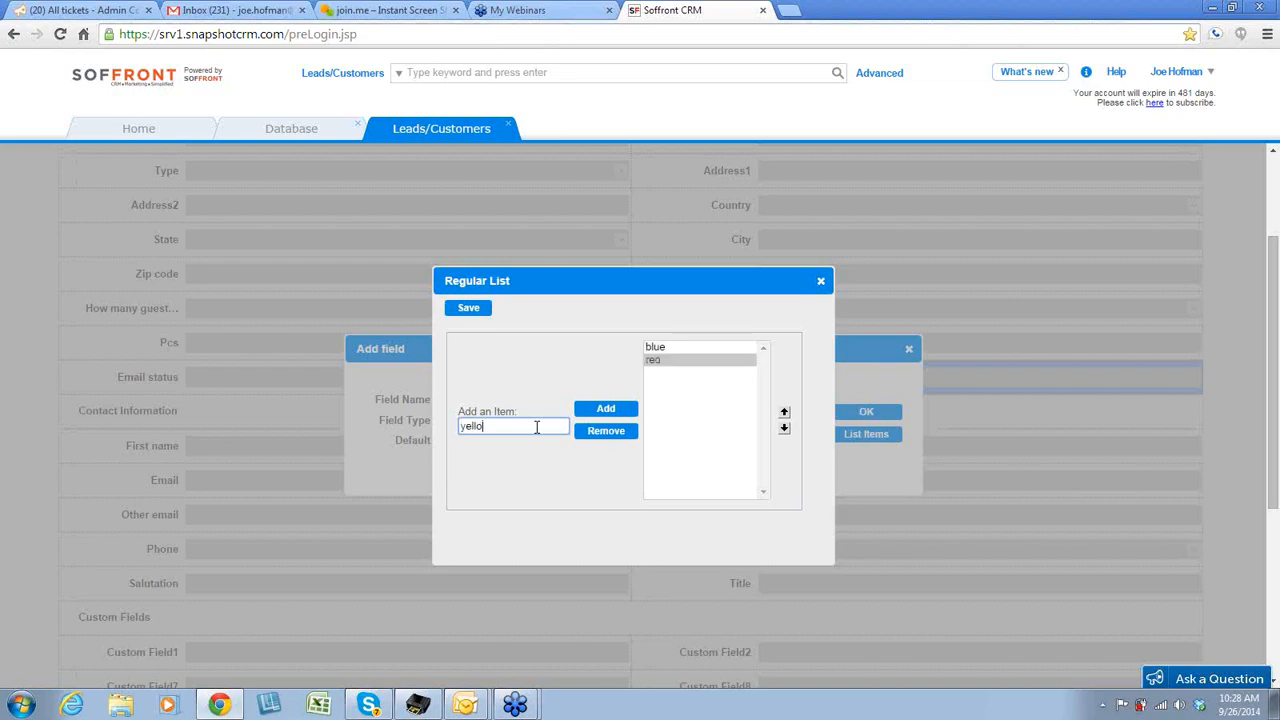
key(Return)
text(pink)
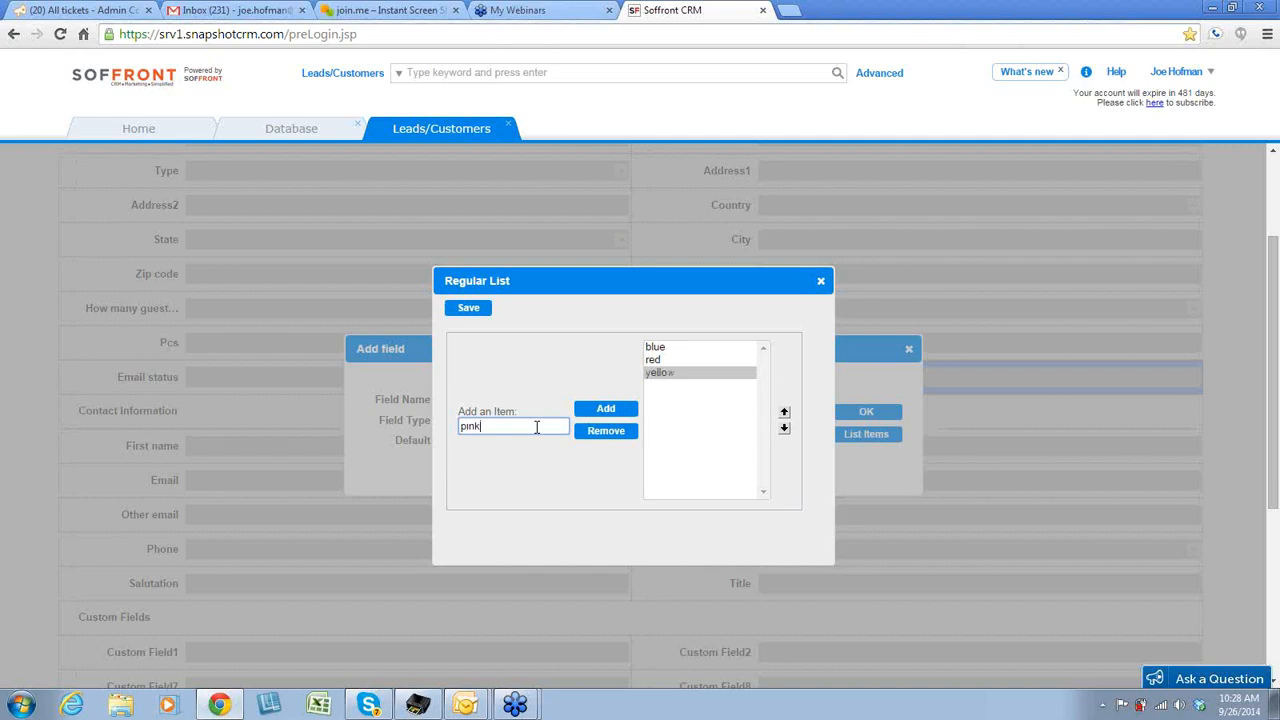
key(Return)
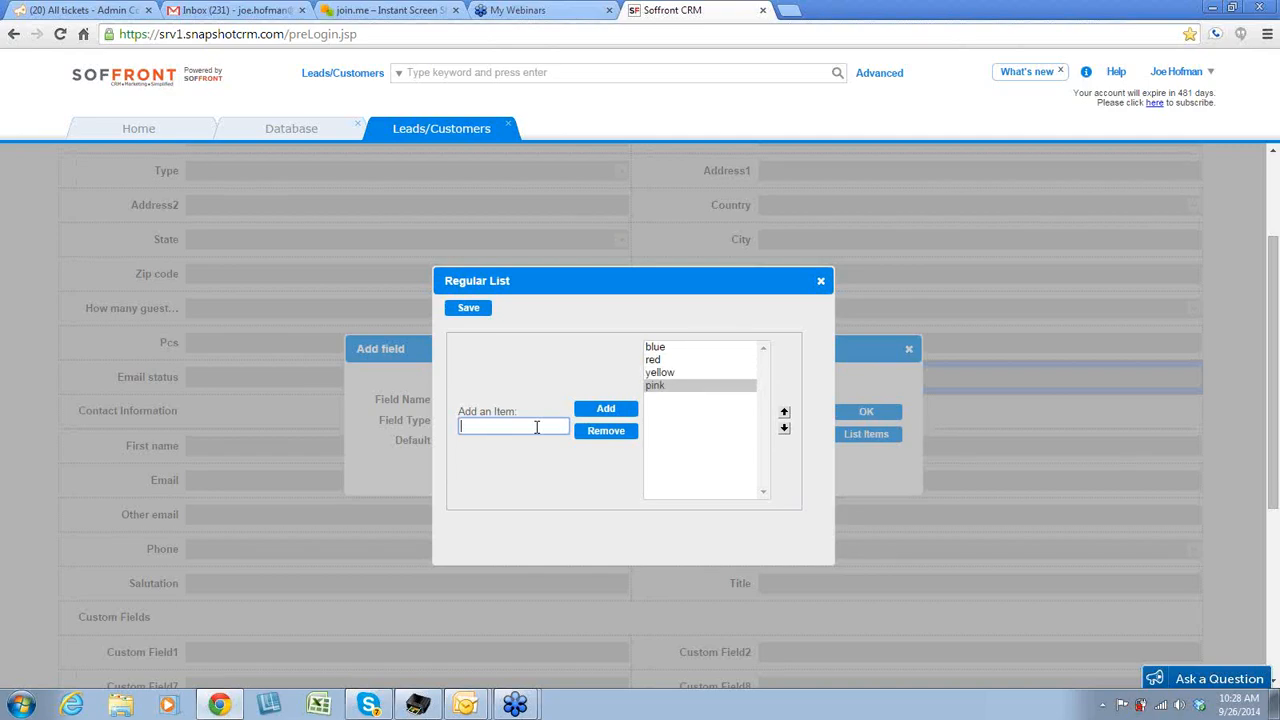
text(green)
key(Return)
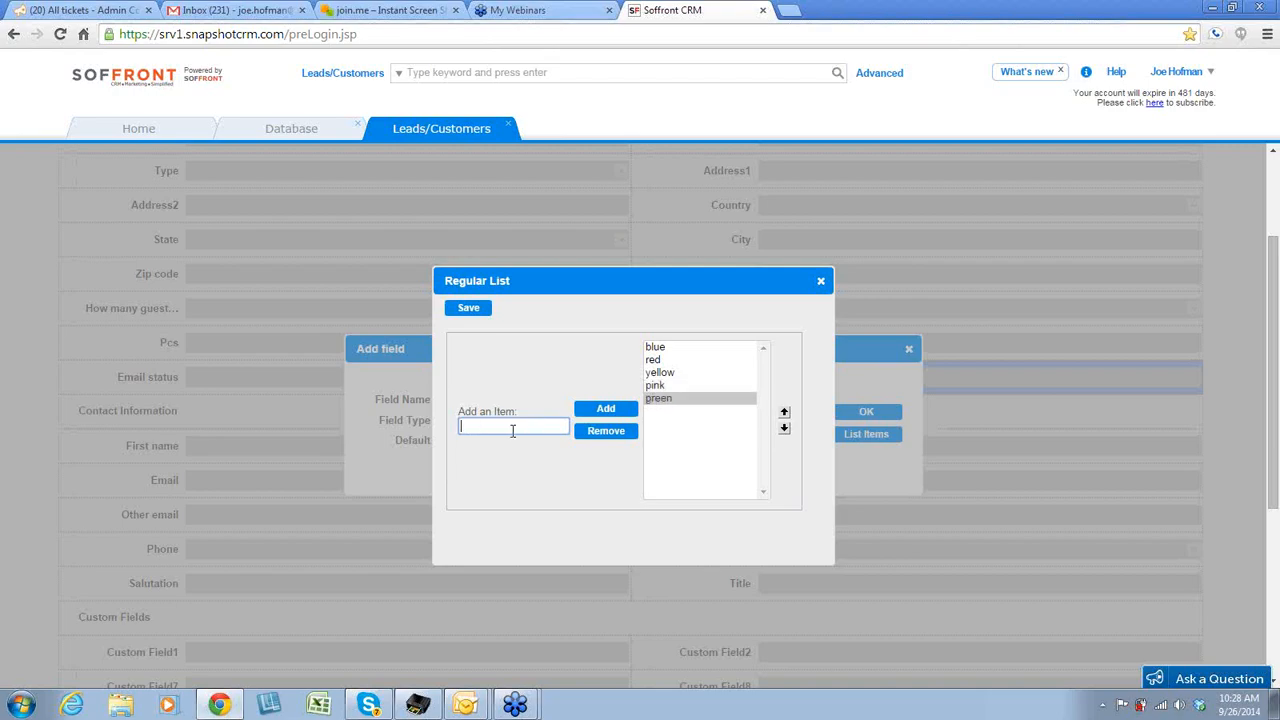
Step: Replace the yellow item with orange in the Product field's list and save the list
click(677, 373)
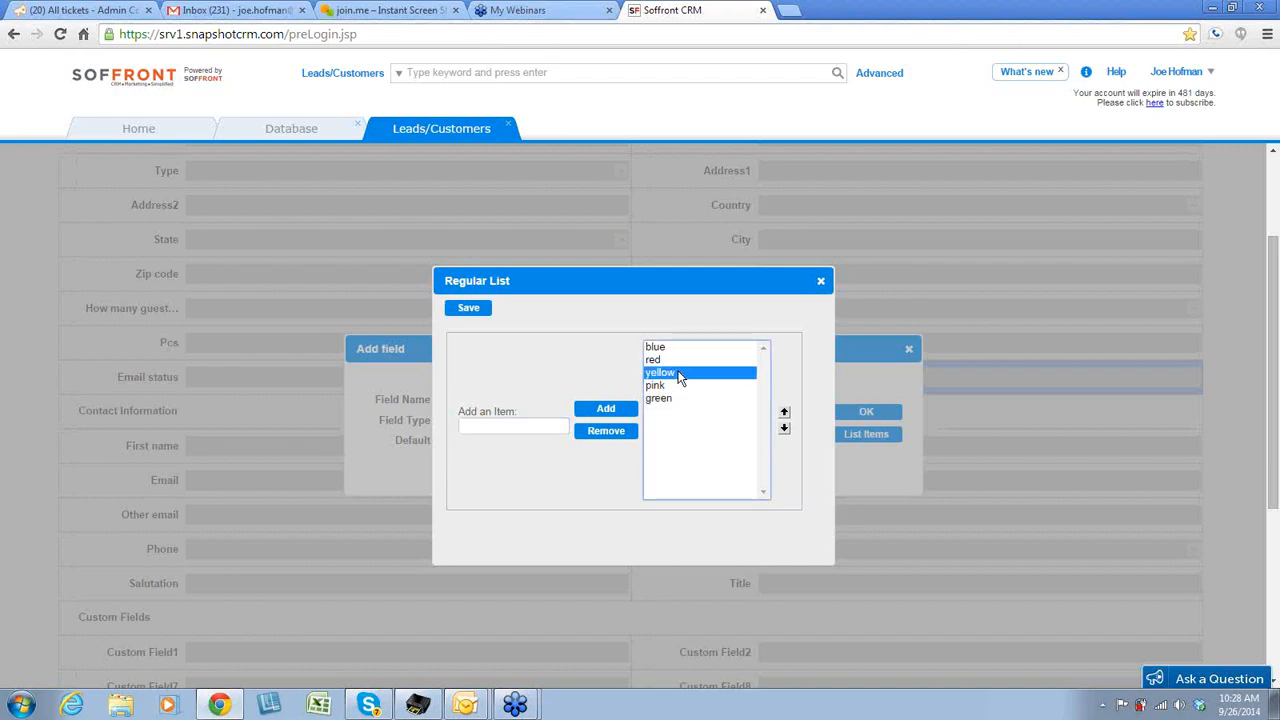
click(613, 438)
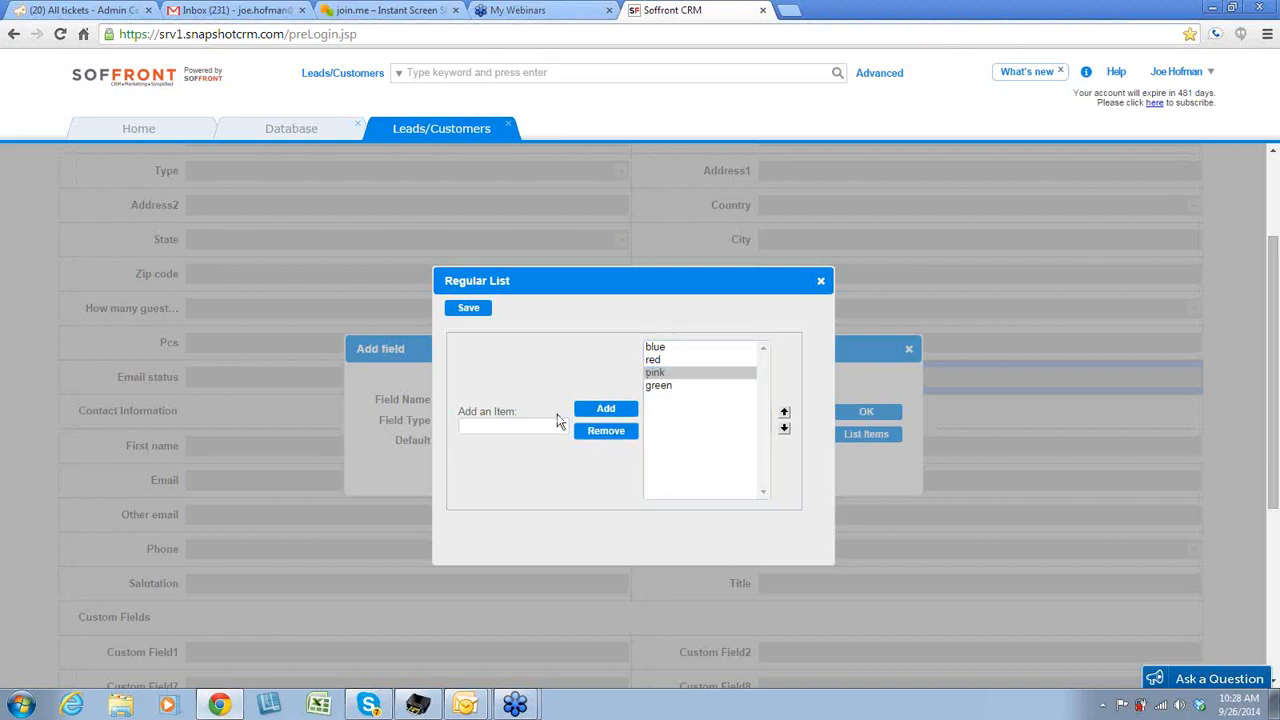
click(508, 430)
text(green)
key(Return)
click(639, 405)
drag(520, 428, 431, 433)
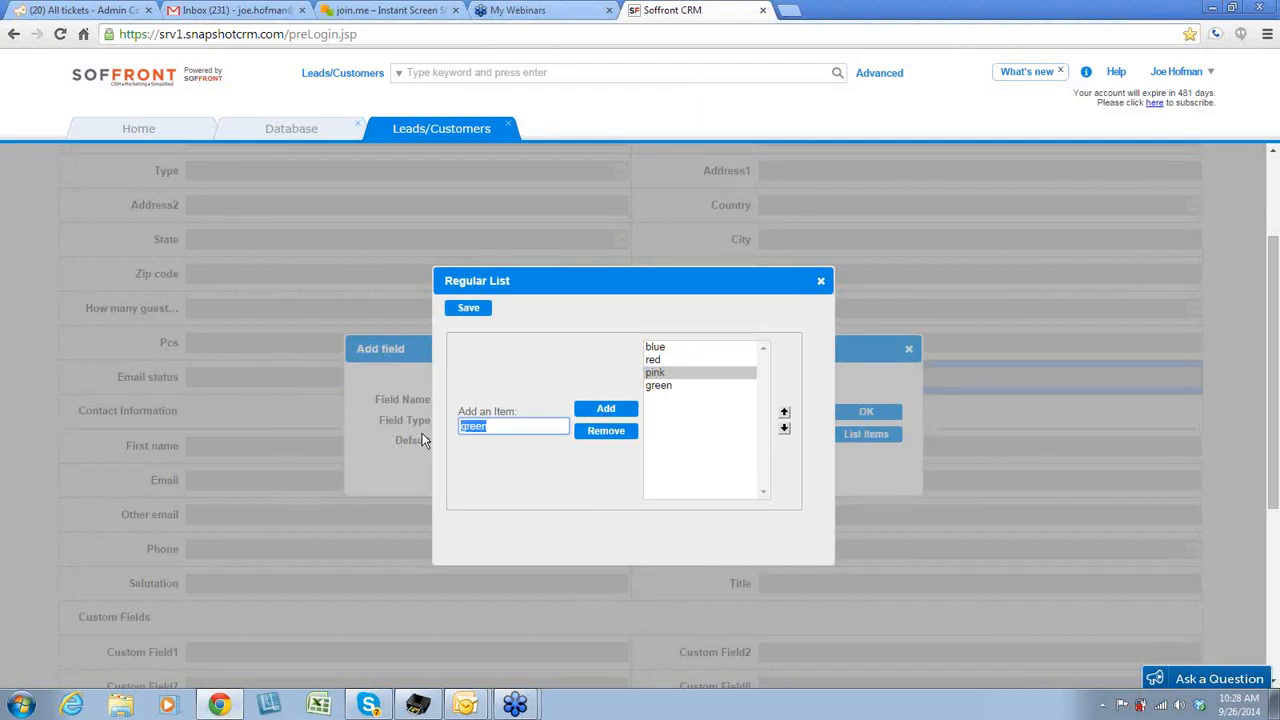
text(orange)
click(608, 411)
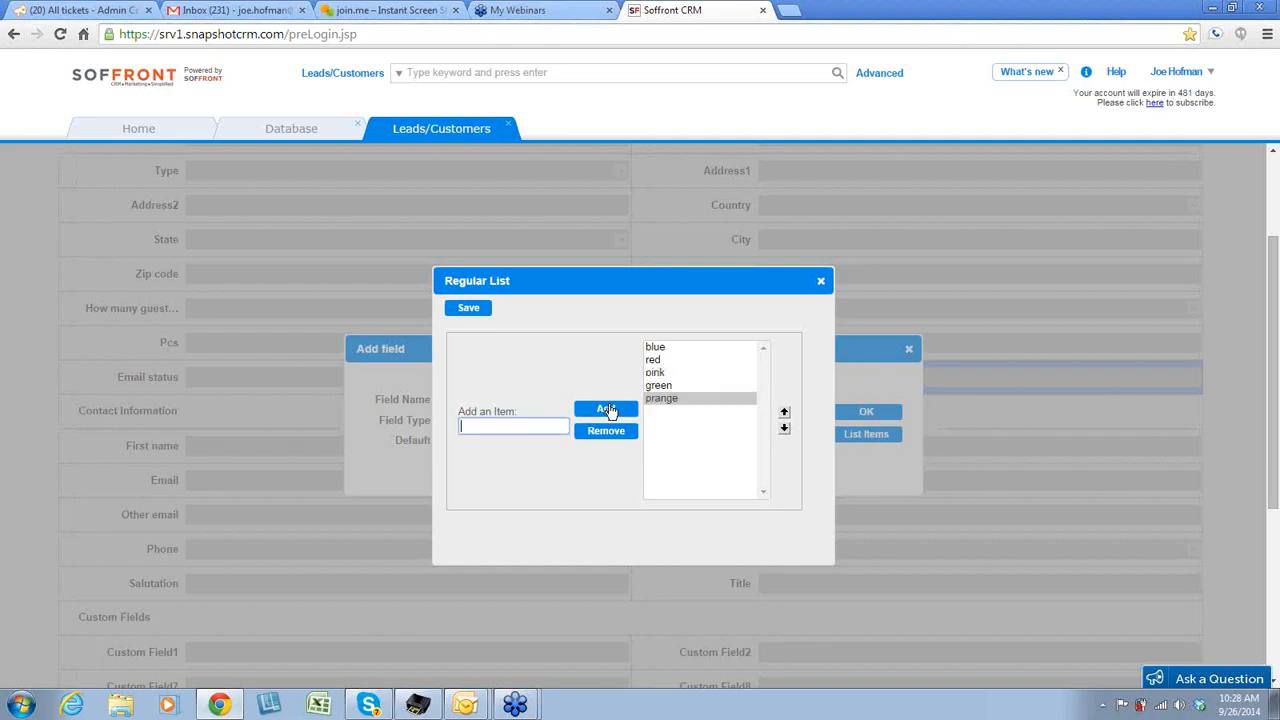
click(467, 308)
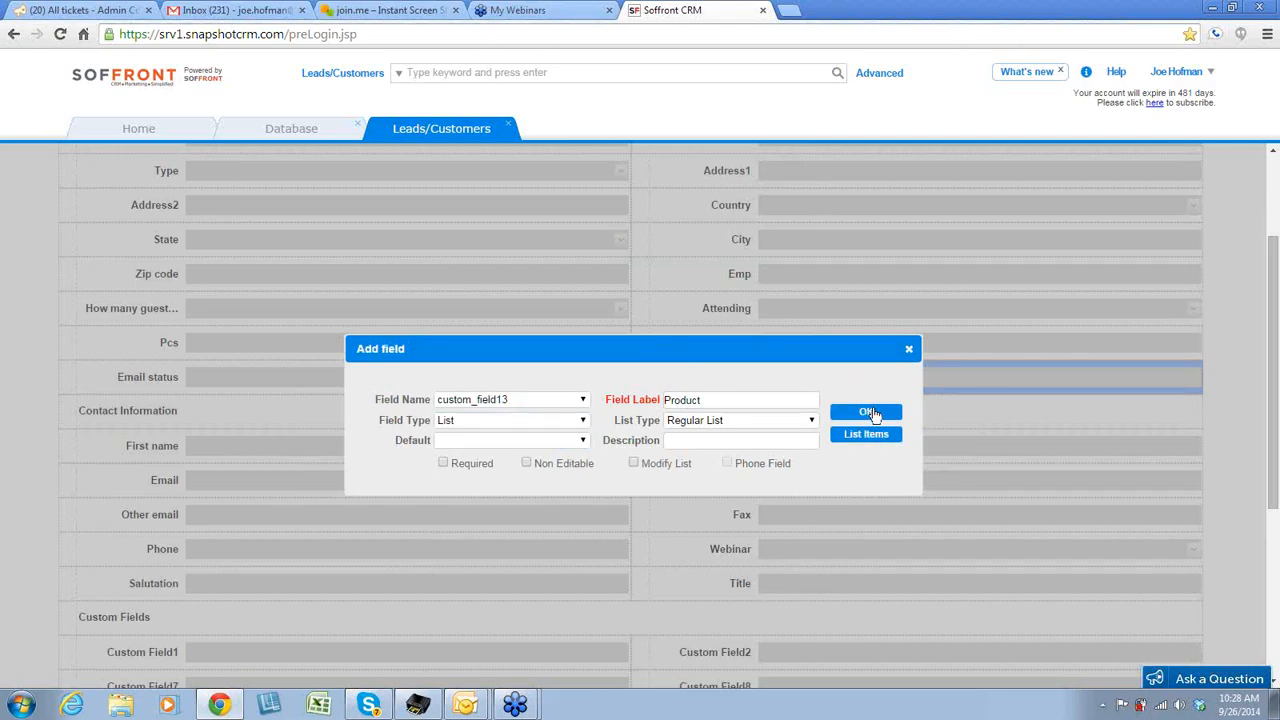
Step: Set the Product field's default to pink and add the field to the form
click(584, 440)
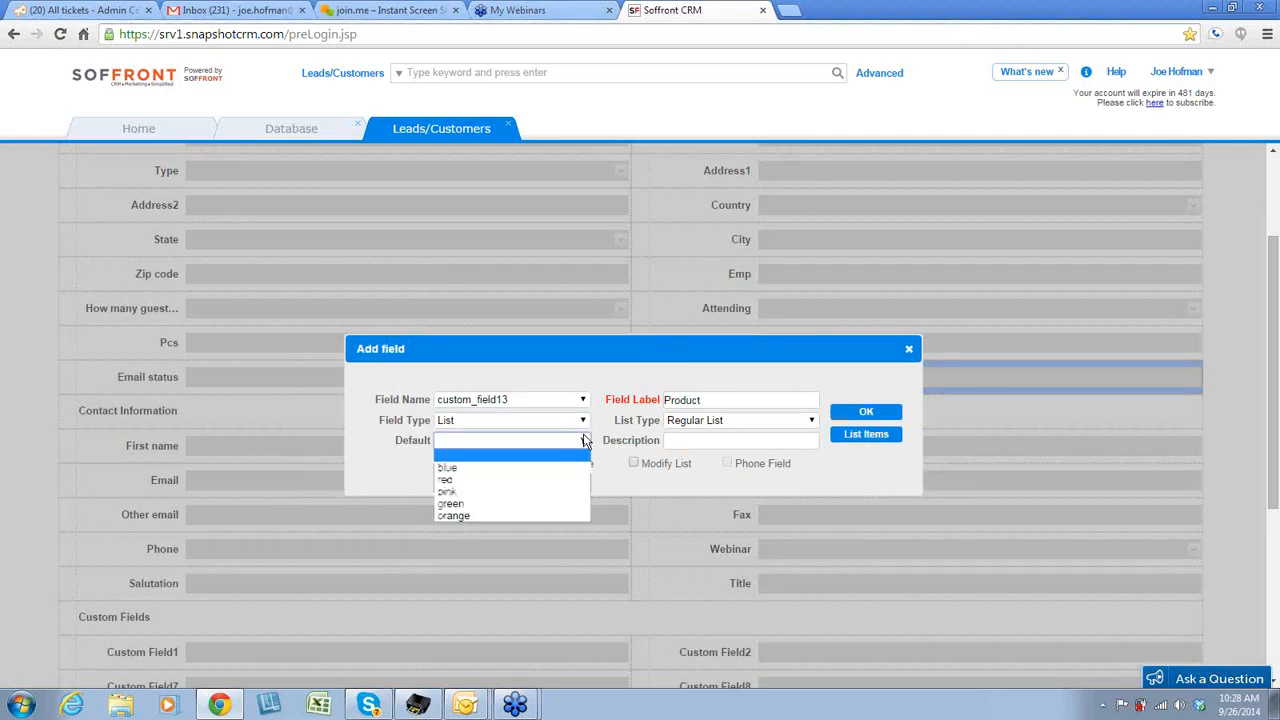
click(488, 491)
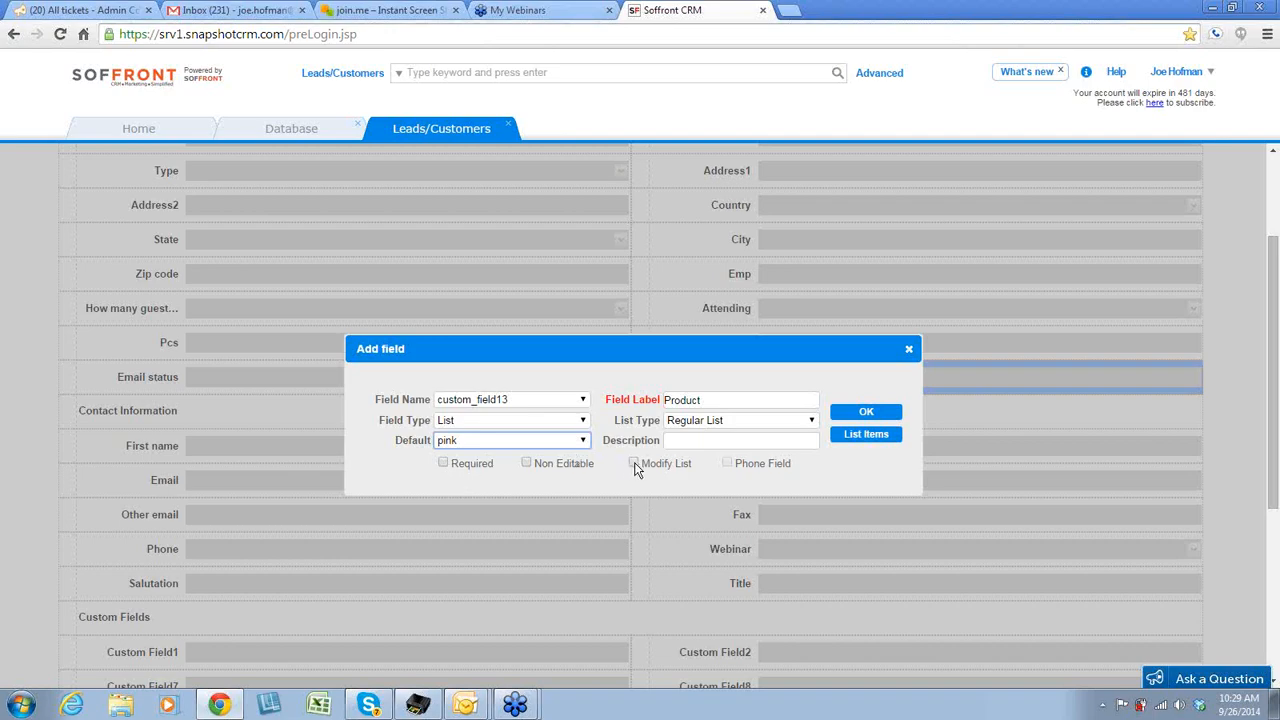
click(884, 414)
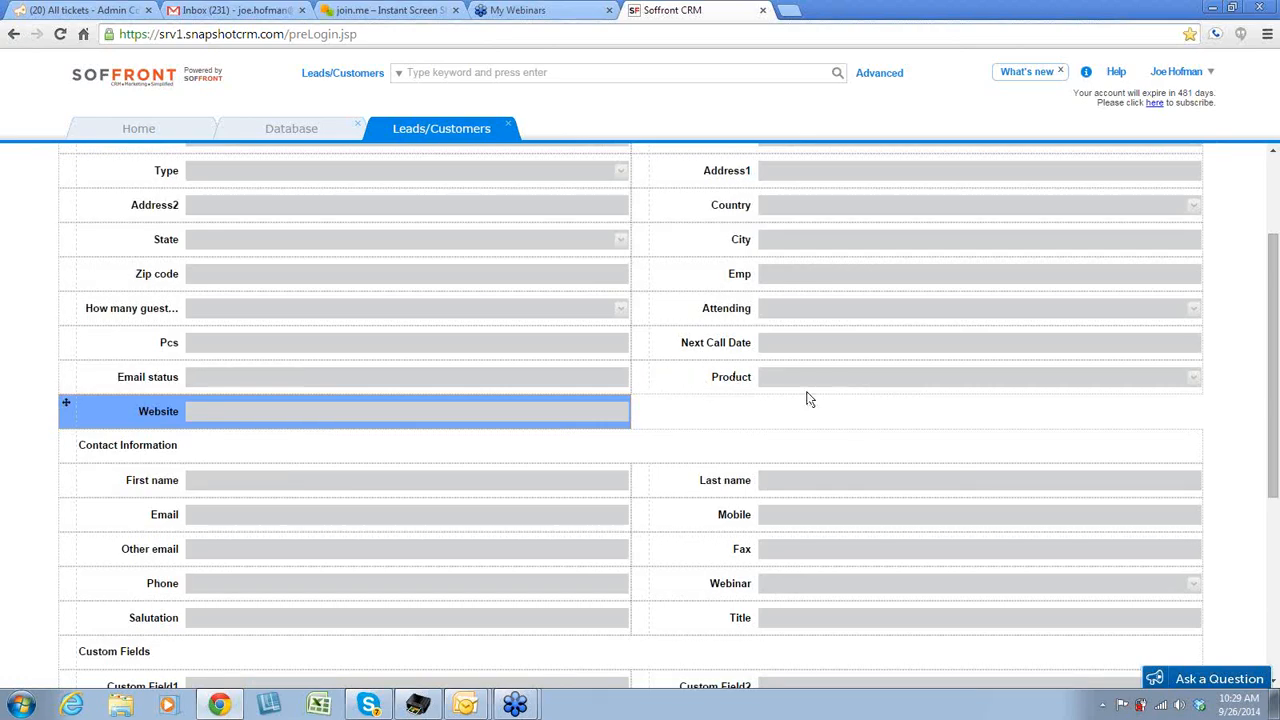
Step: Review the form layout from the company fields down to the Additional Information section
scroll(853, 399, down, 1)
scroll(853, 399, up, 3)
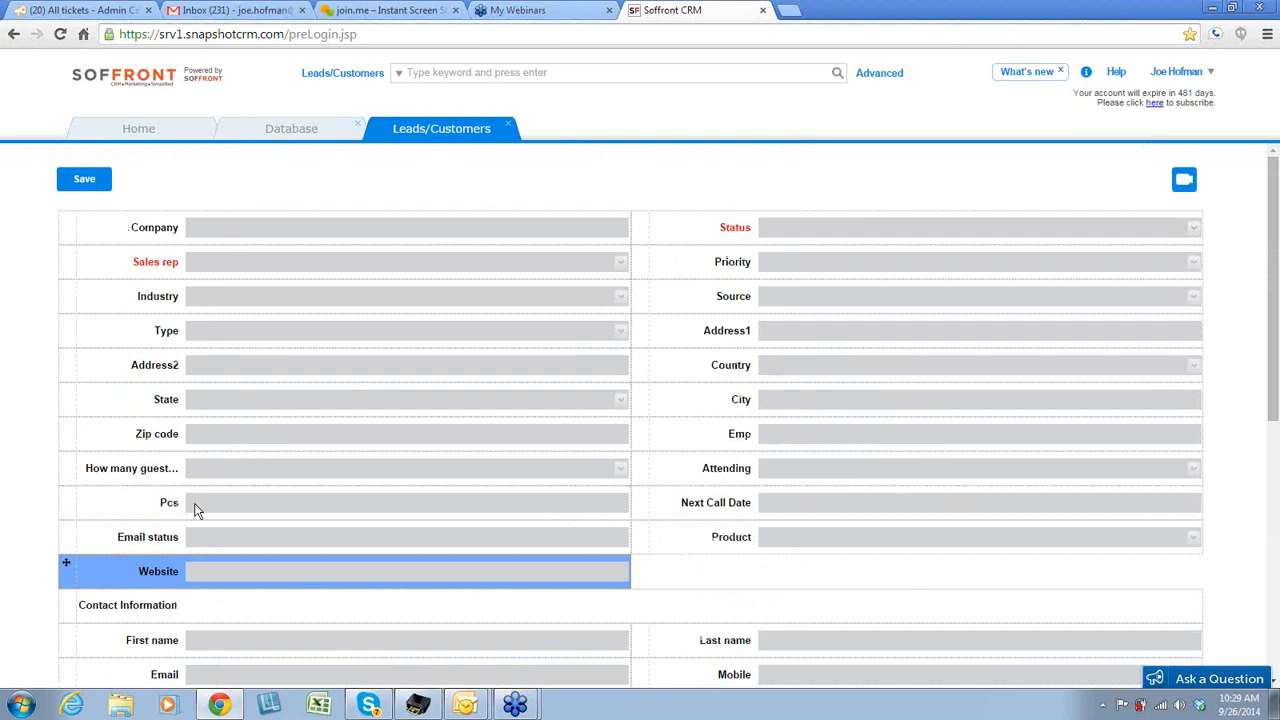
scroll(937, 405, down, 1)
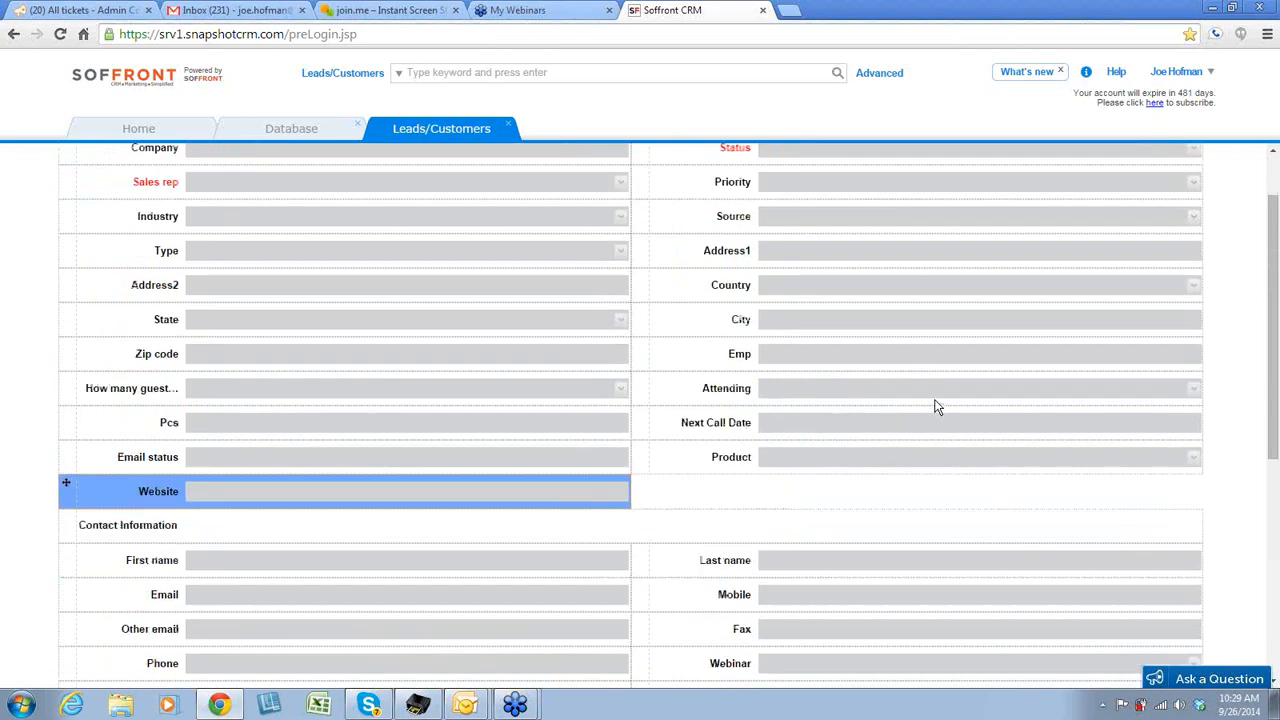
scroll(935, 405, down, 2)
scroll(937, 401, down, 2)
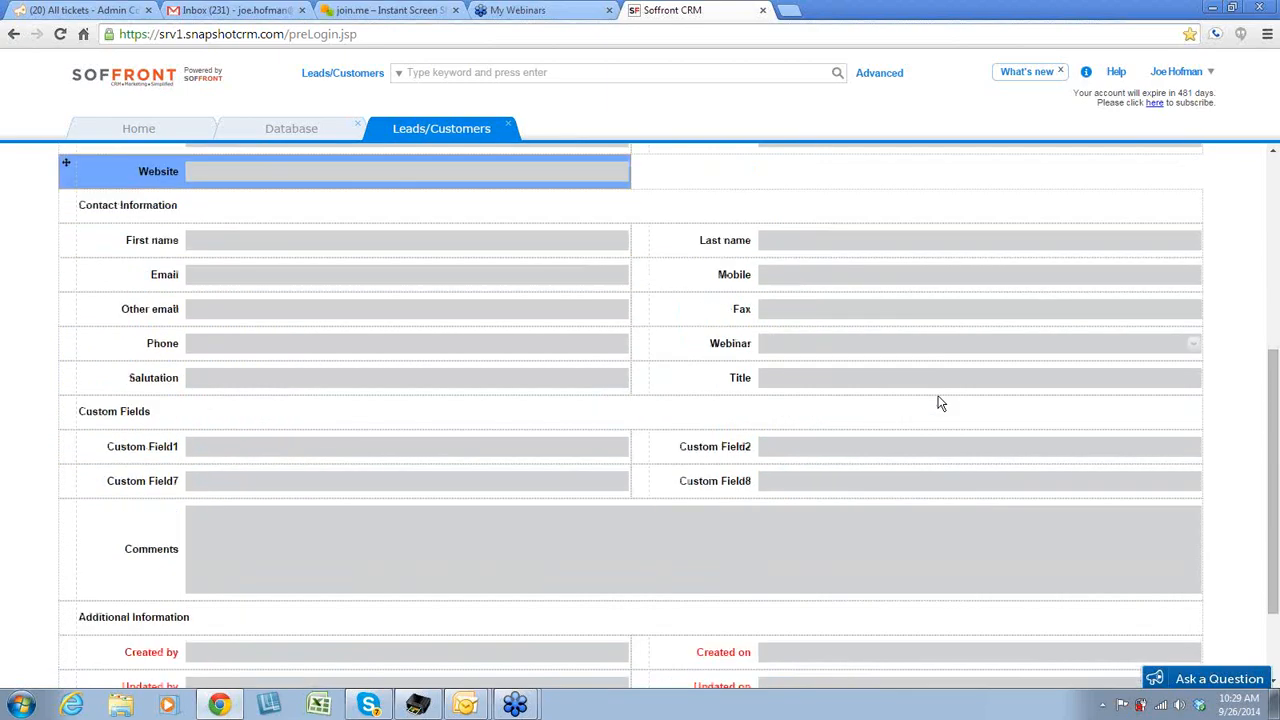
scroll(938, 402, down, 2)
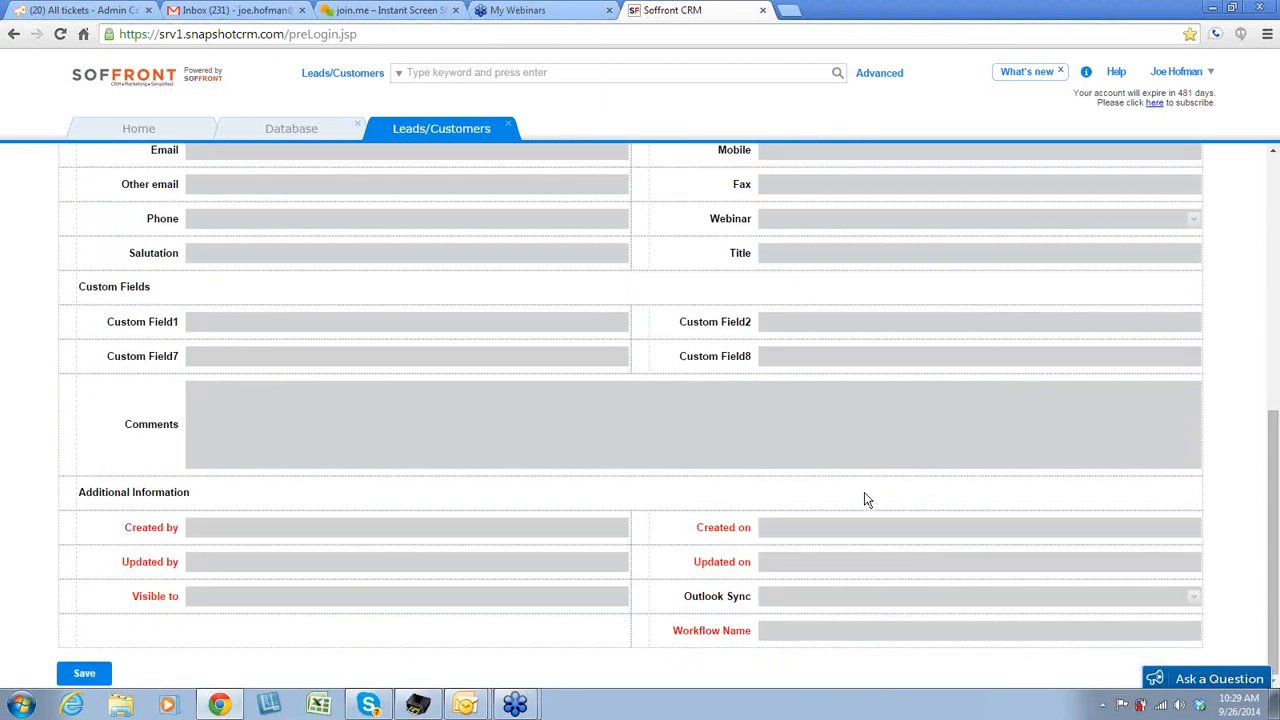
scroll(867, 500, up, 7)
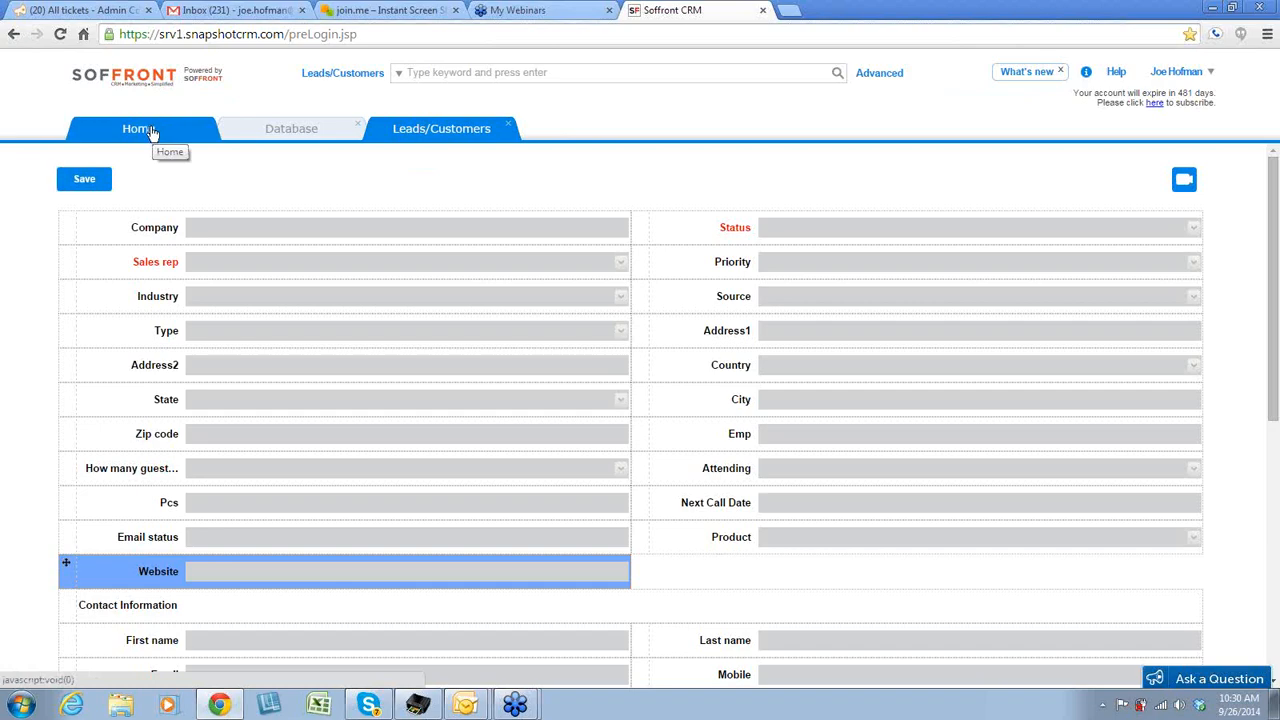
Step: Insert a text field at the Product field's place, using custom_field20 with the label WEBINAR, and save the form
click(673, 545)
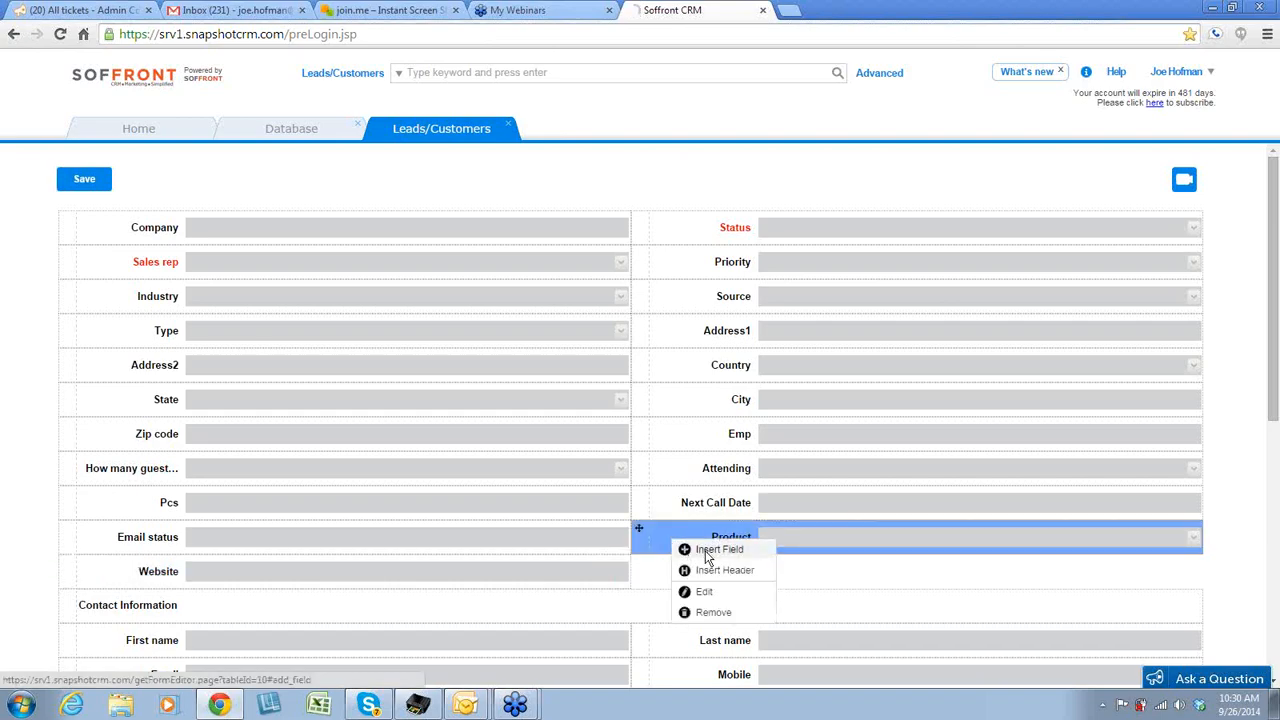
click(707, 550)
drag(728, 403, 629, 407)
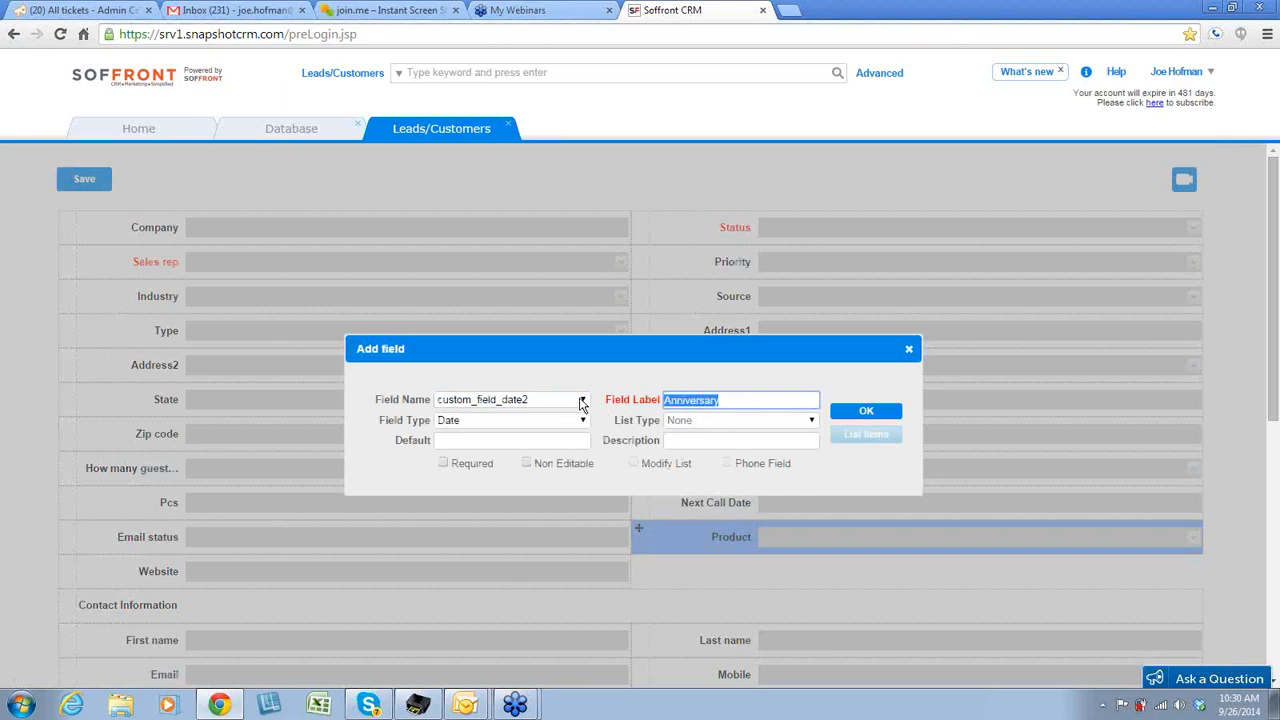
click(582, 400)
click(483, 505)
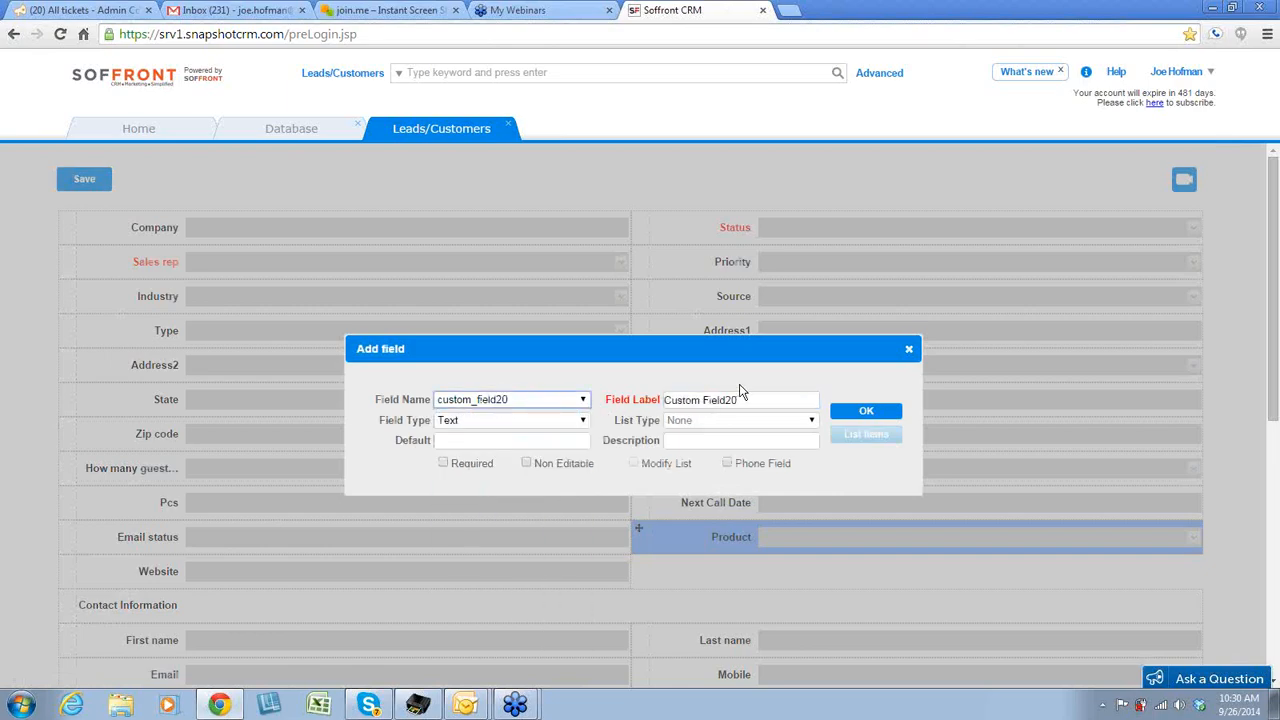
drag(740, 400, 660, 402)
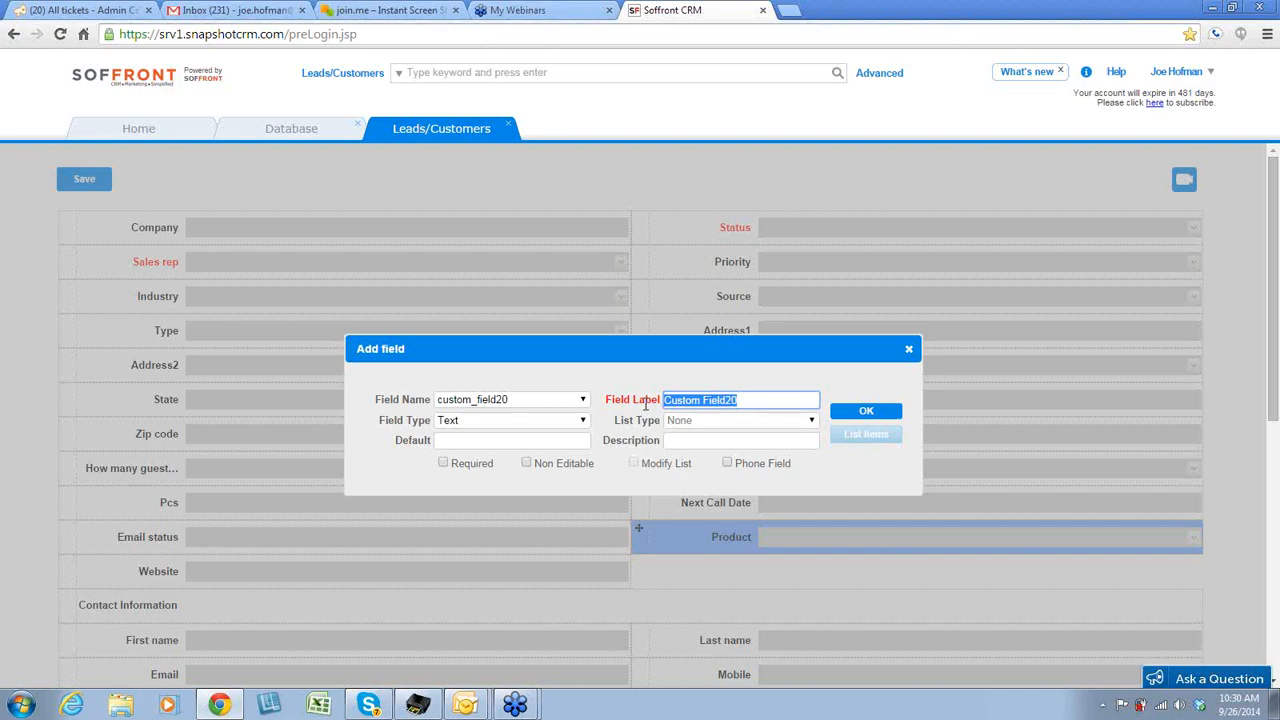
text(WEBINAR)
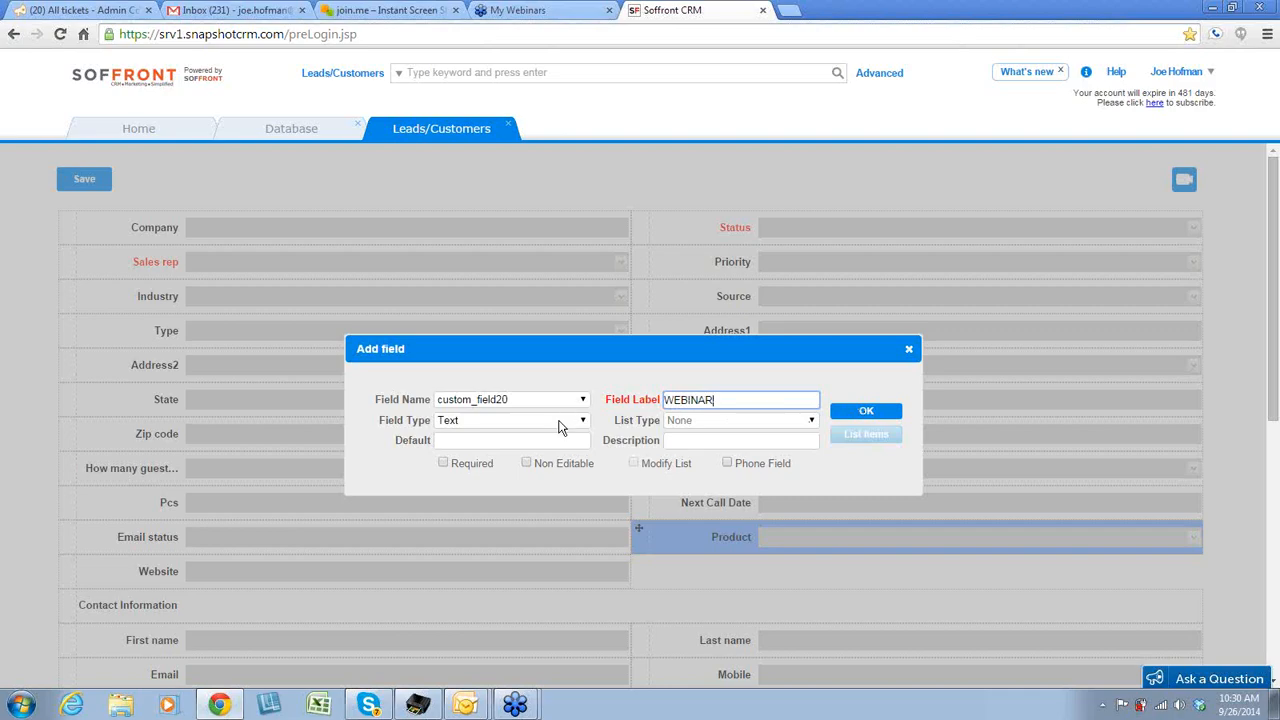
click(868, 413)
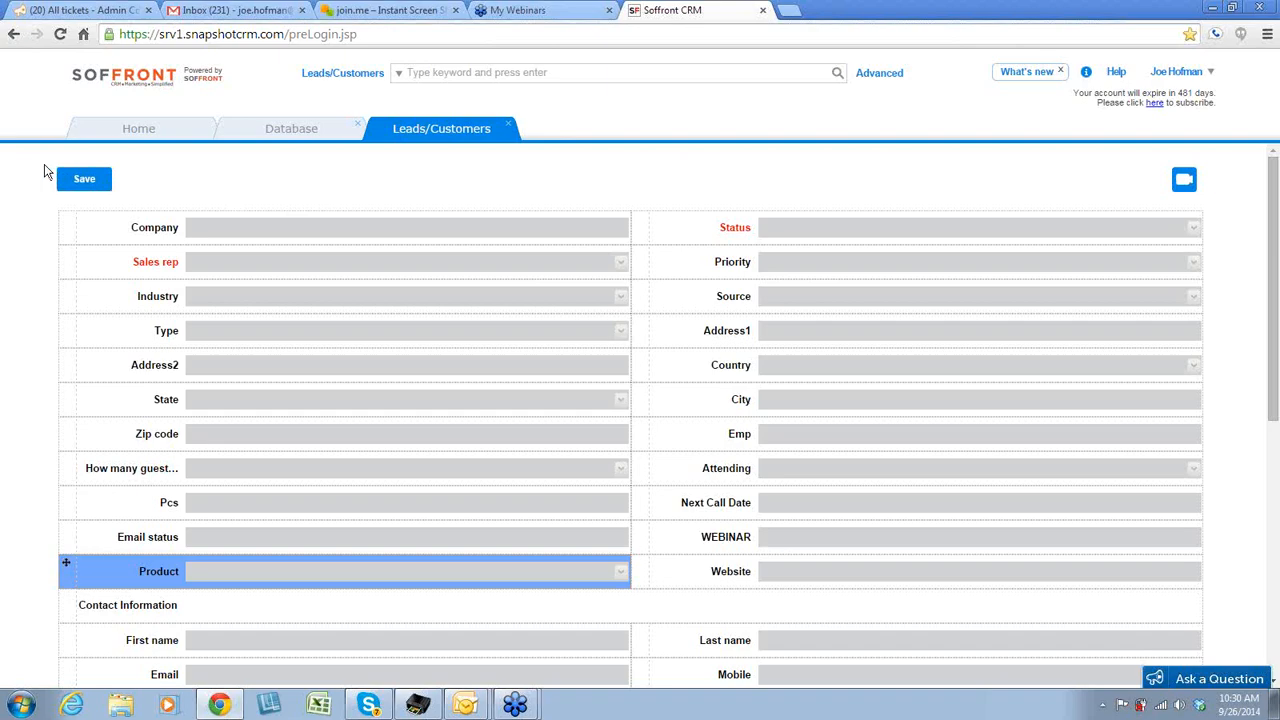
click(84, 179)
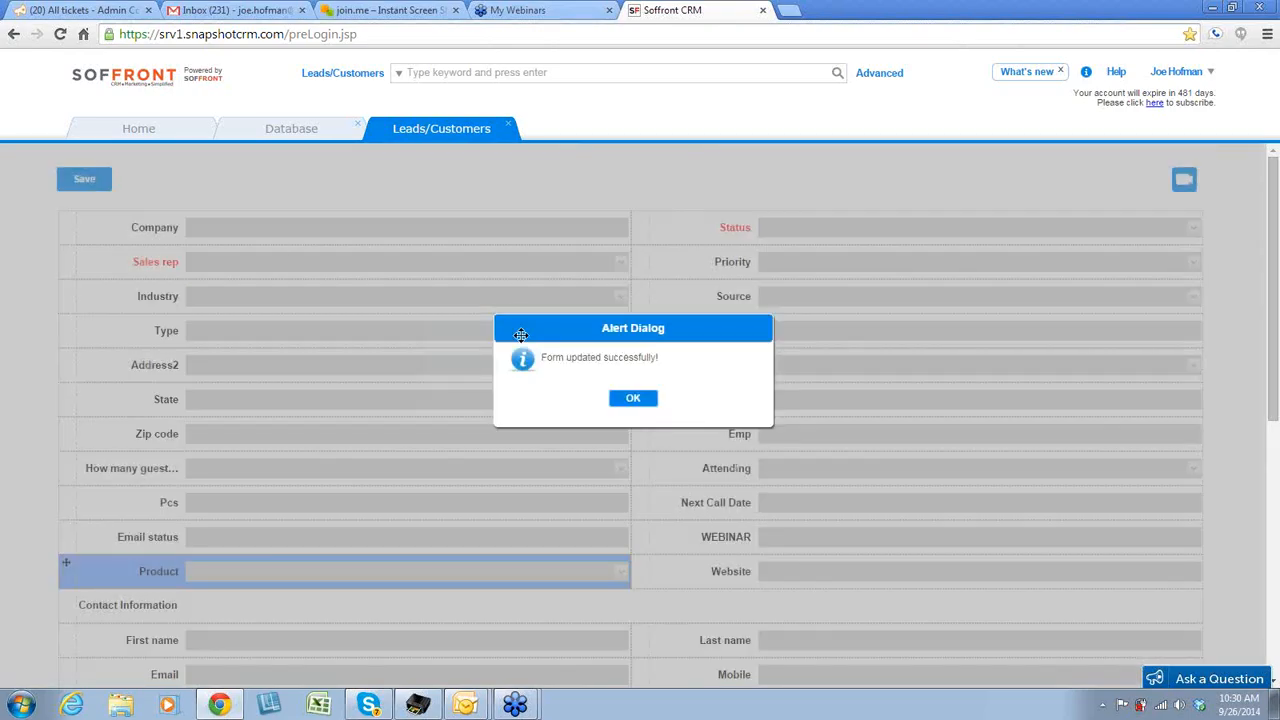
click(640, 397)
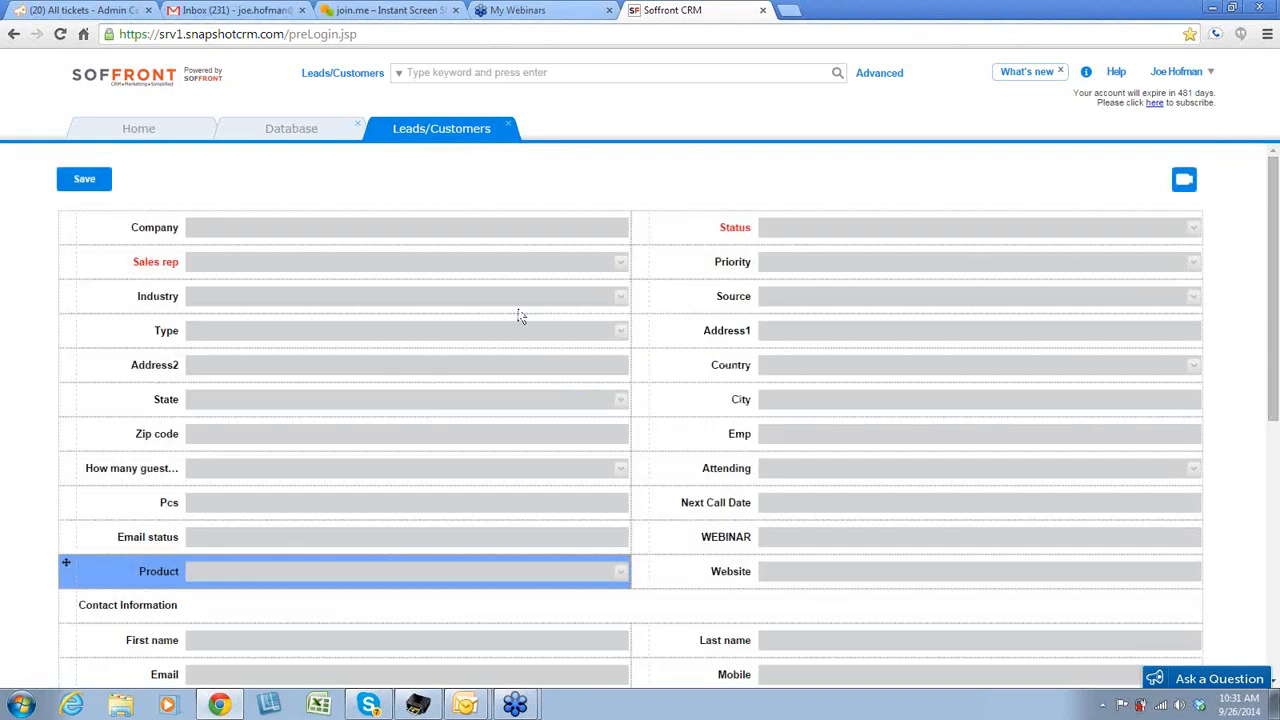
Step: Open the Zenite - Colchões customer record with status Customer from the Leads/Customers list
click(146, 131)
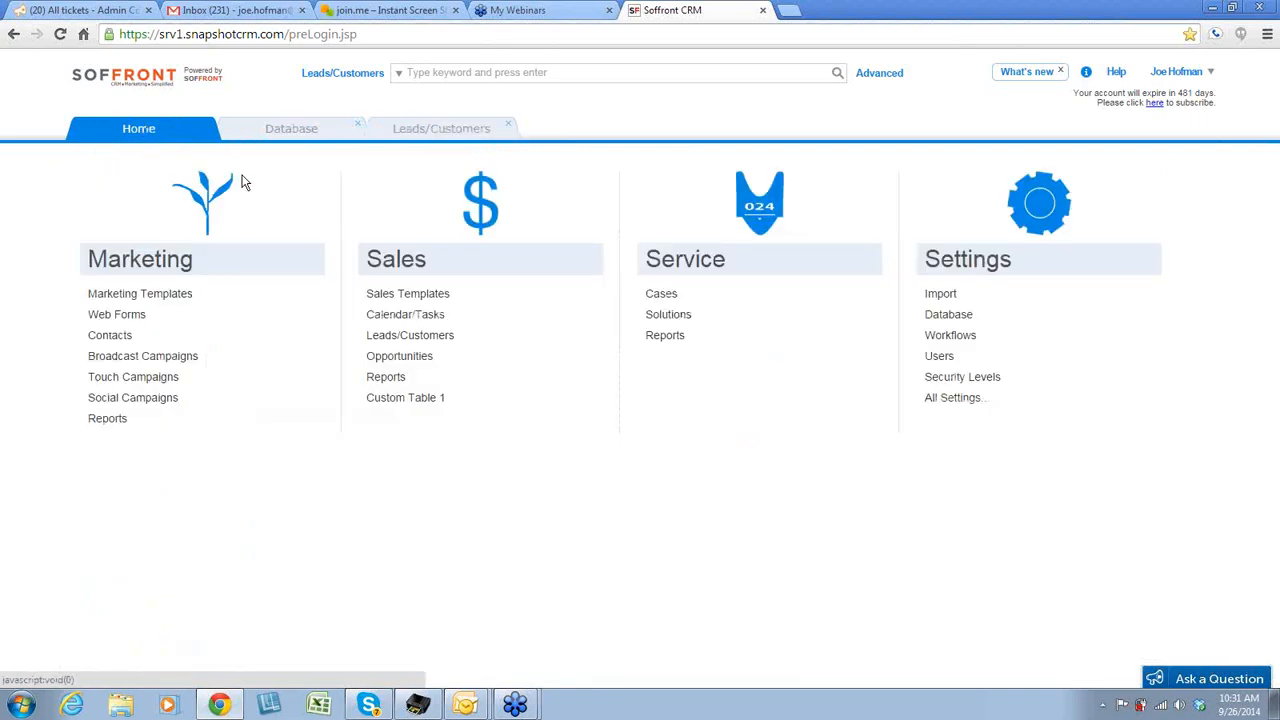
click(409, 338)
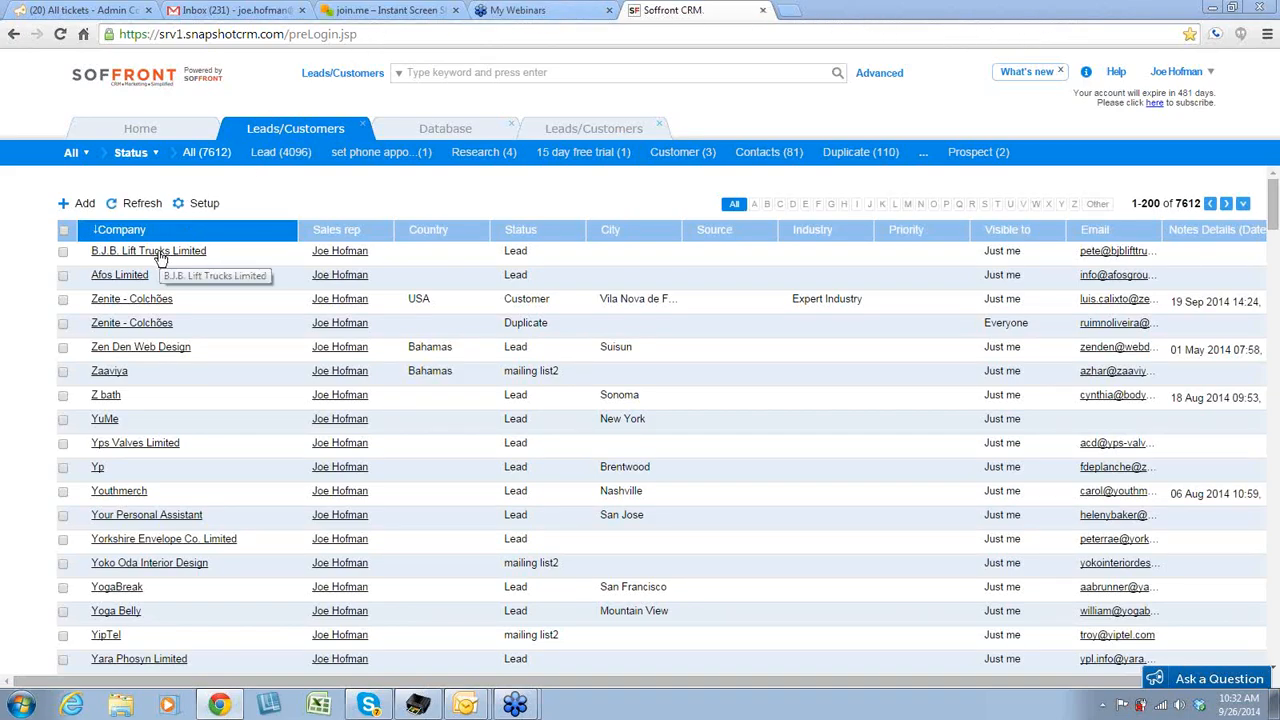
click(132, 301)
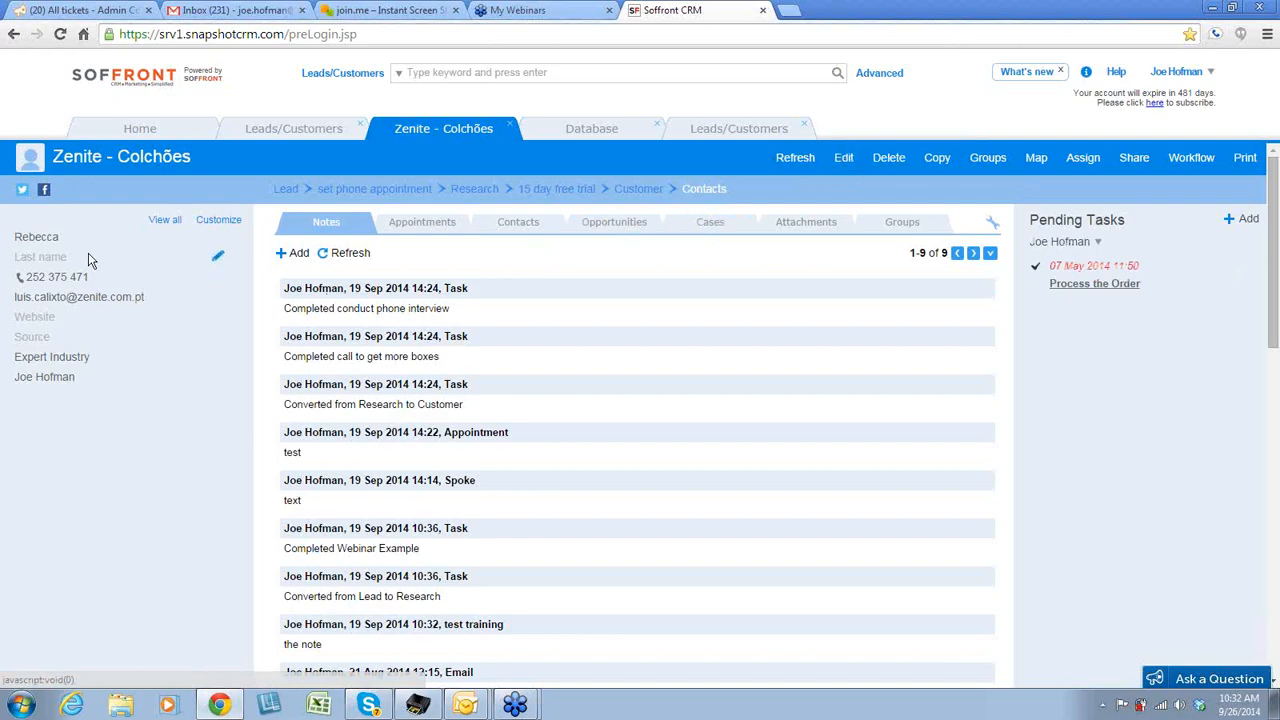
Step: View all fields of the Zenite - Colchões record, check the WEBINAR and Product fields, and close the view
click(163, 221)
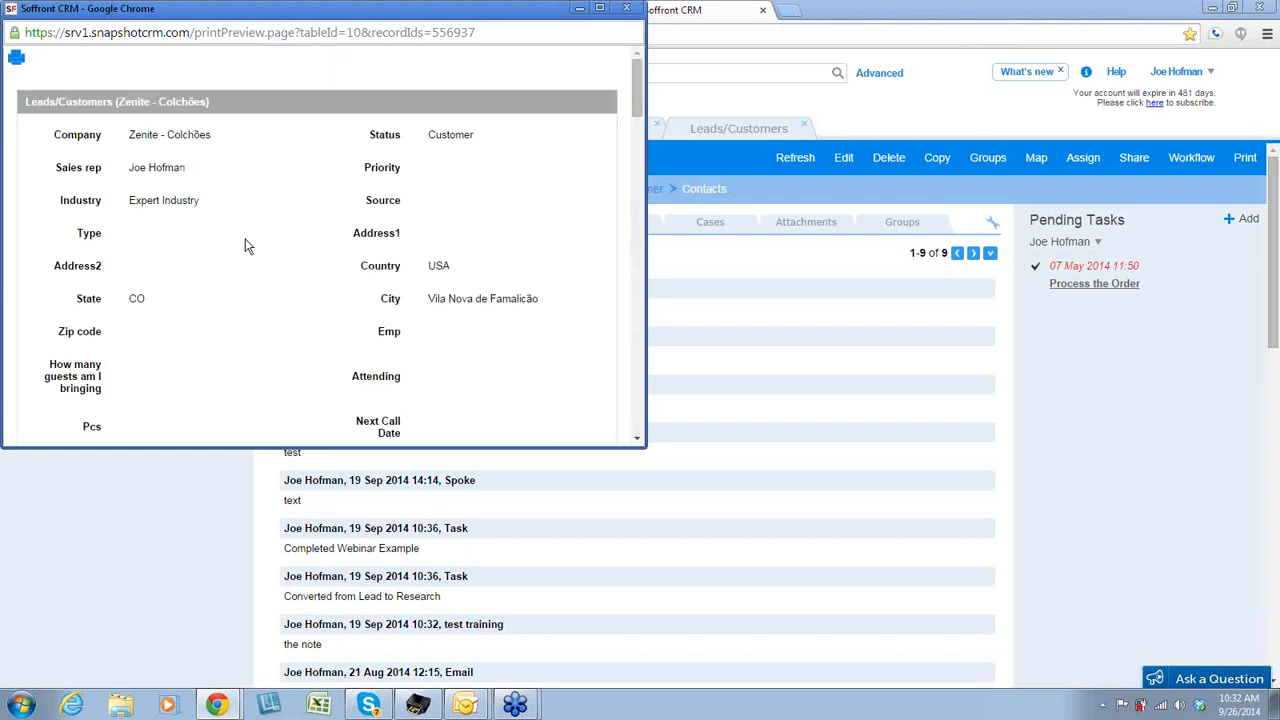
drag(636, 81, 636, 101)
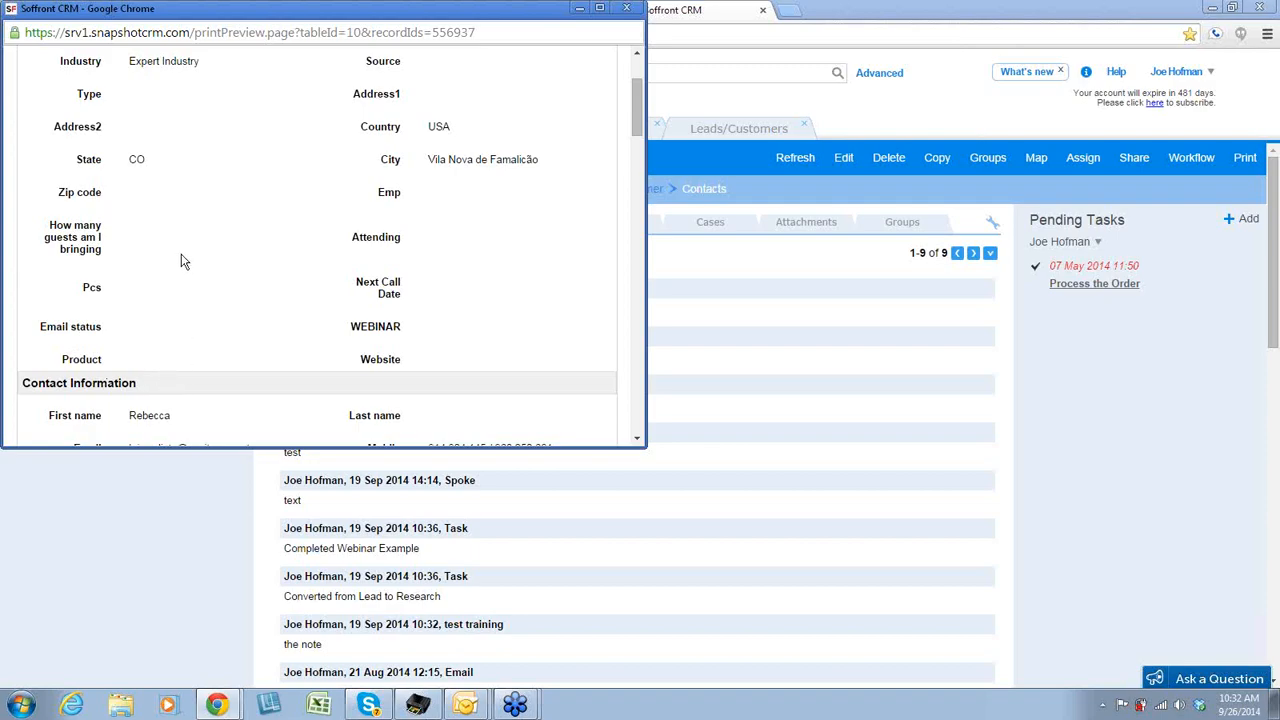
scroll(183, 261, down, 3)
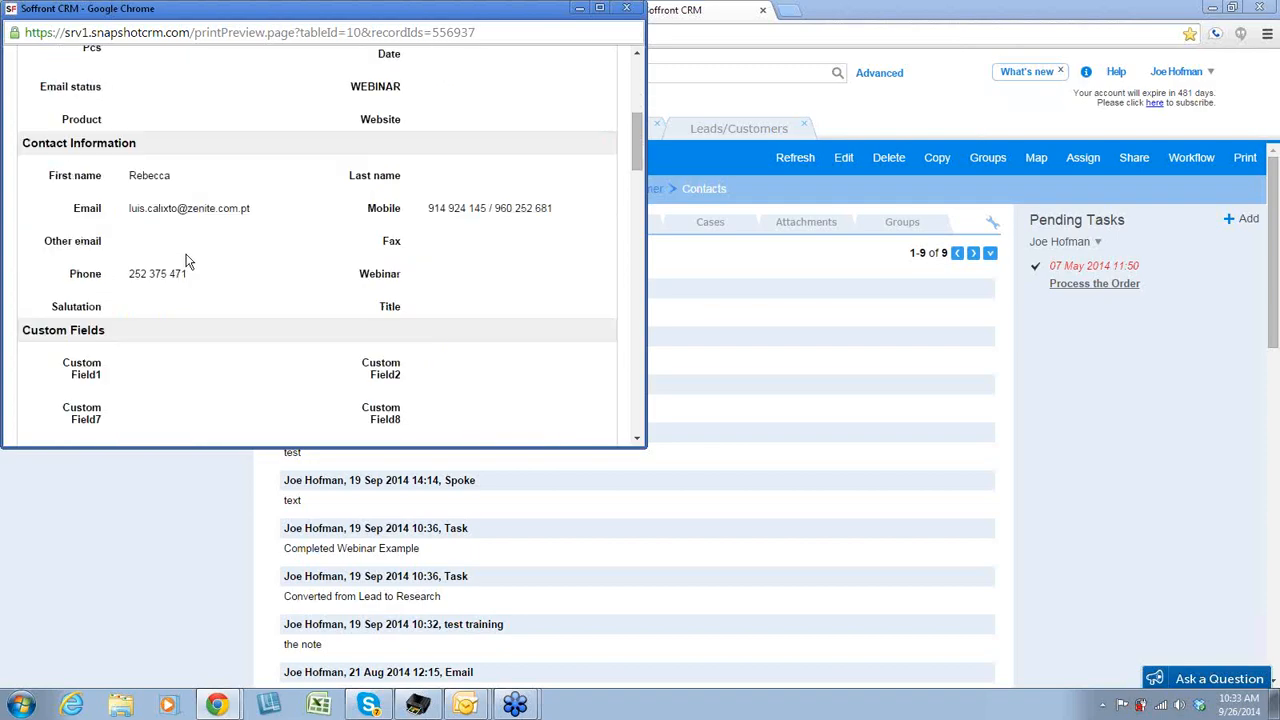
scroll(189, 261, down, 1)
scroll(186, 260, down, 1)
scroll(186, 260, up, 6)
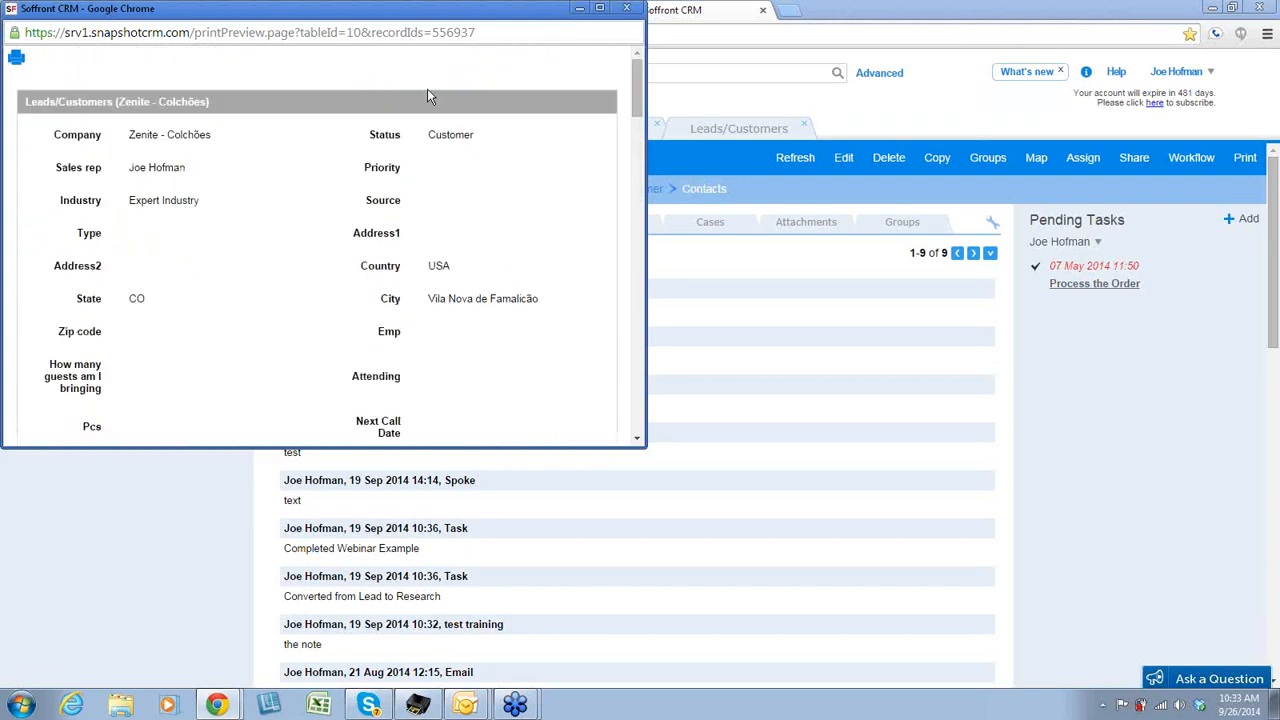
click(624, 10)
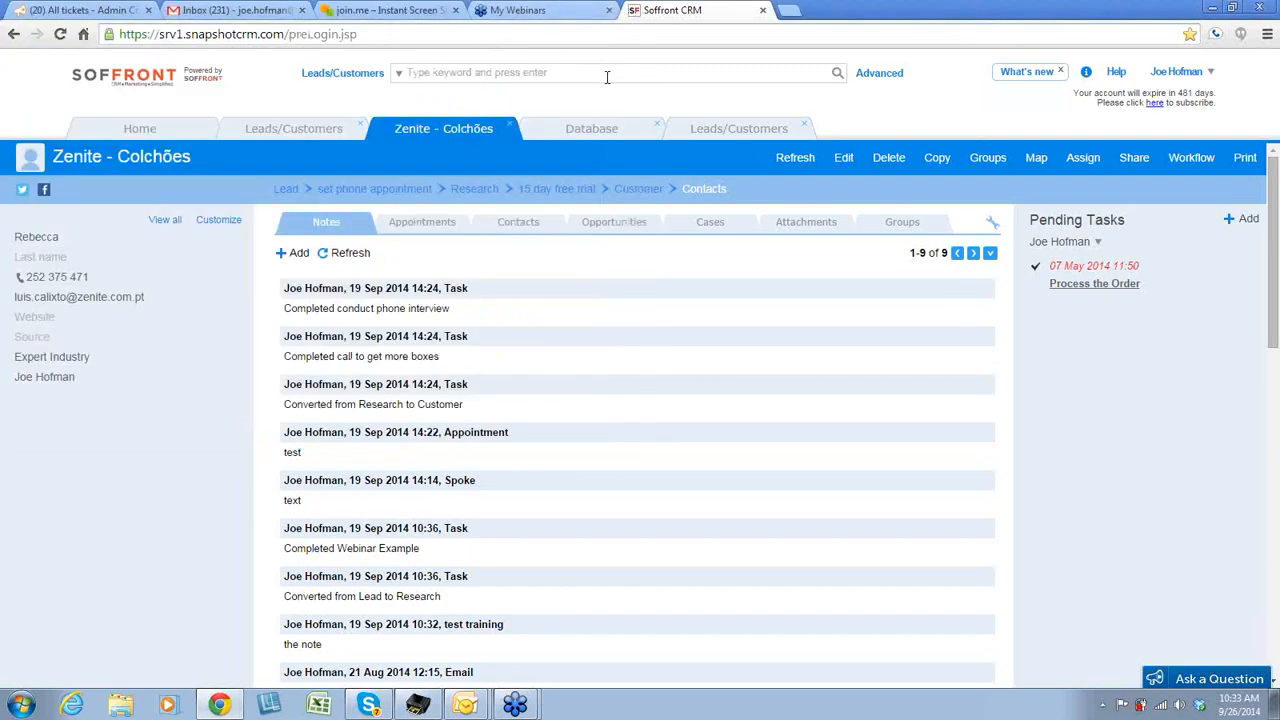
Step: Edit the Zenite - Colchões record, check the Product options, enter "today's webinar" in the WEBINAR field, and save the record
click(848, 160)
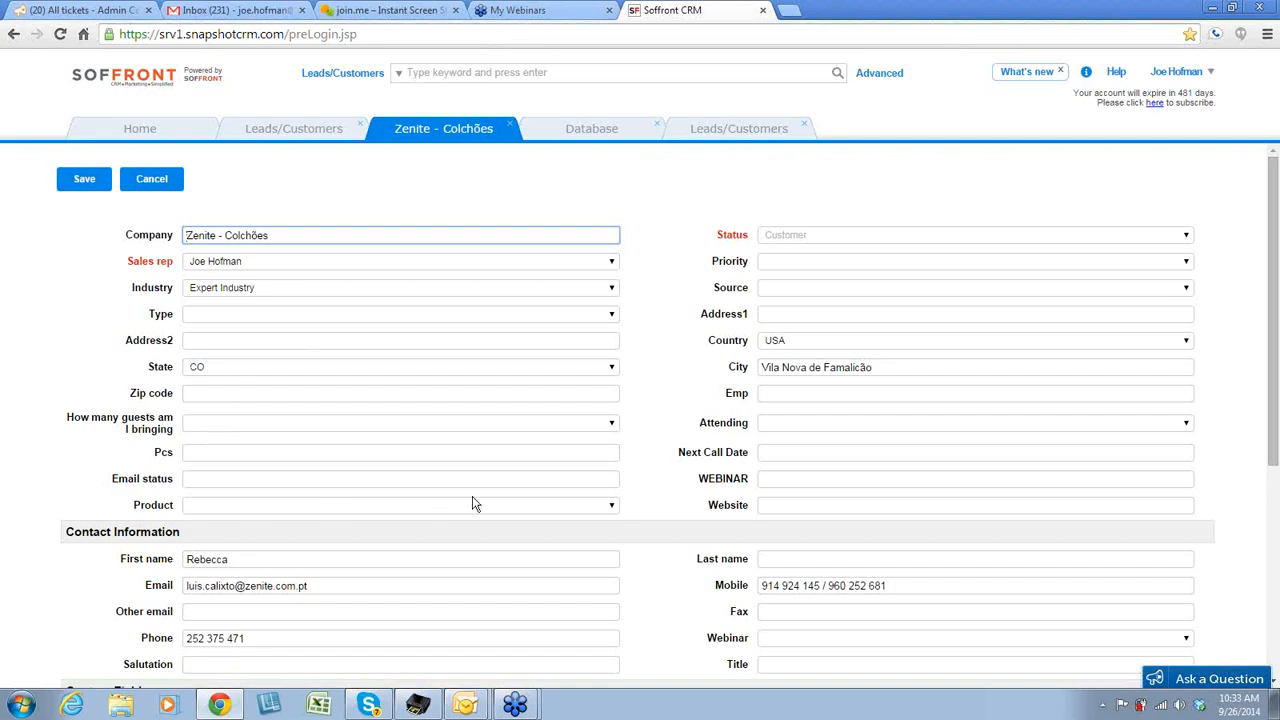
click(612, 505)
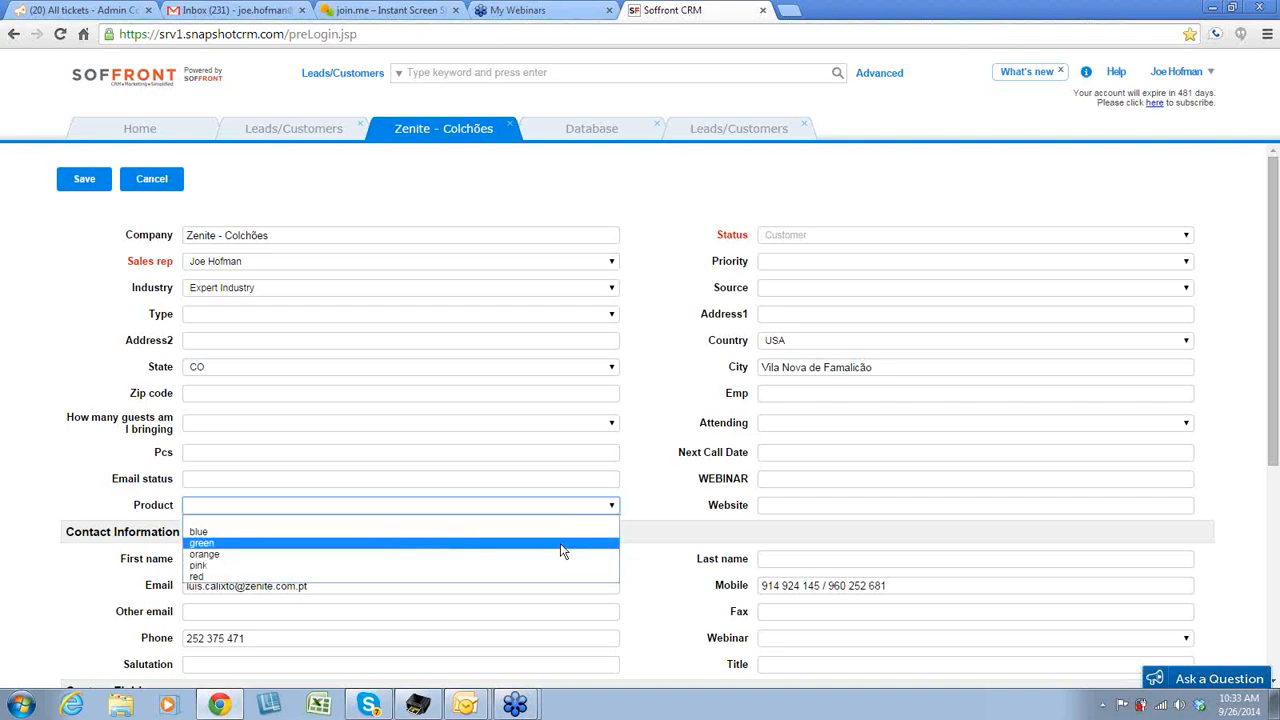
click(785, 480)
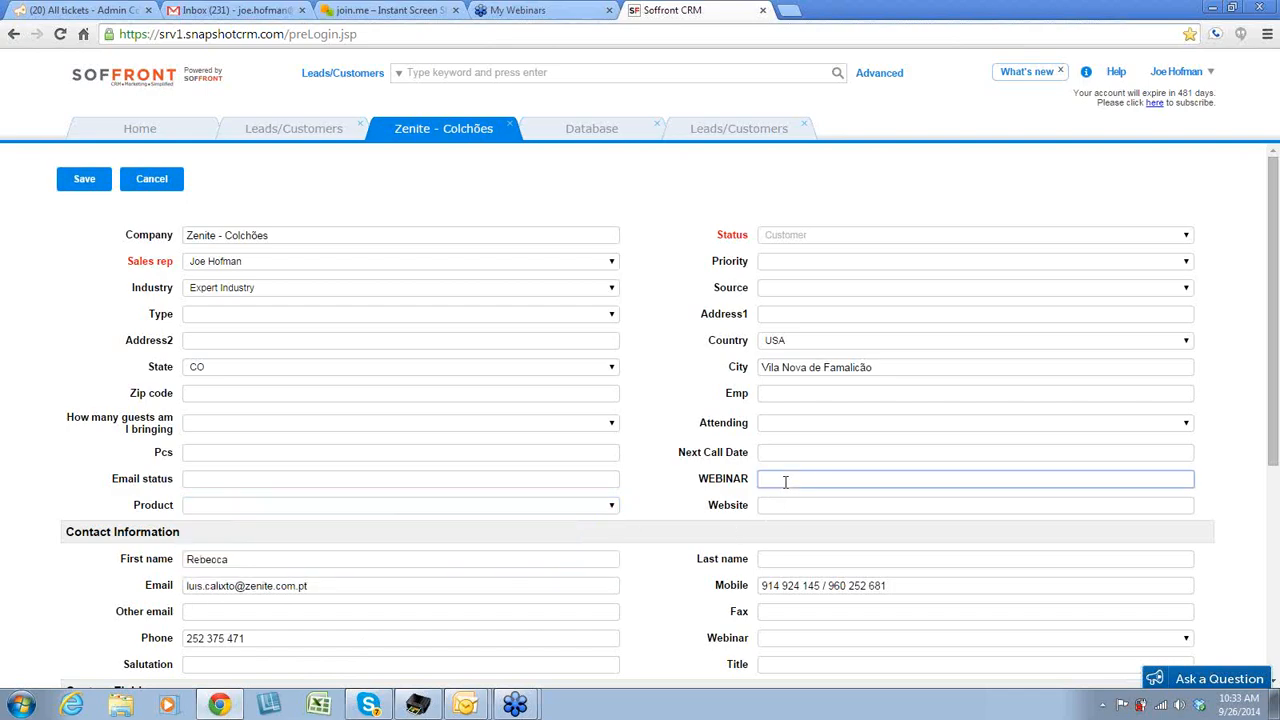
text(today's webinar)
click(670, 422)
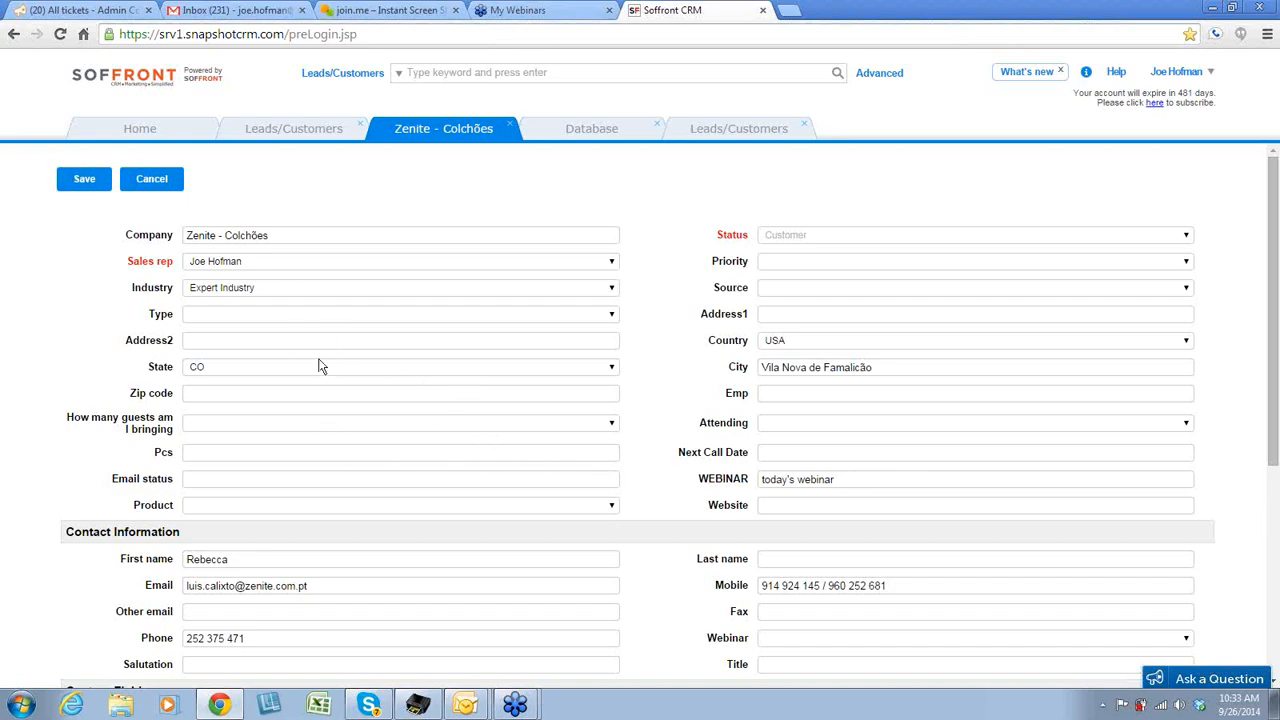
scroll(380, 366, down, 3)
scroll(380, 372, up, 3)
scroll(146, 367, down, 1)
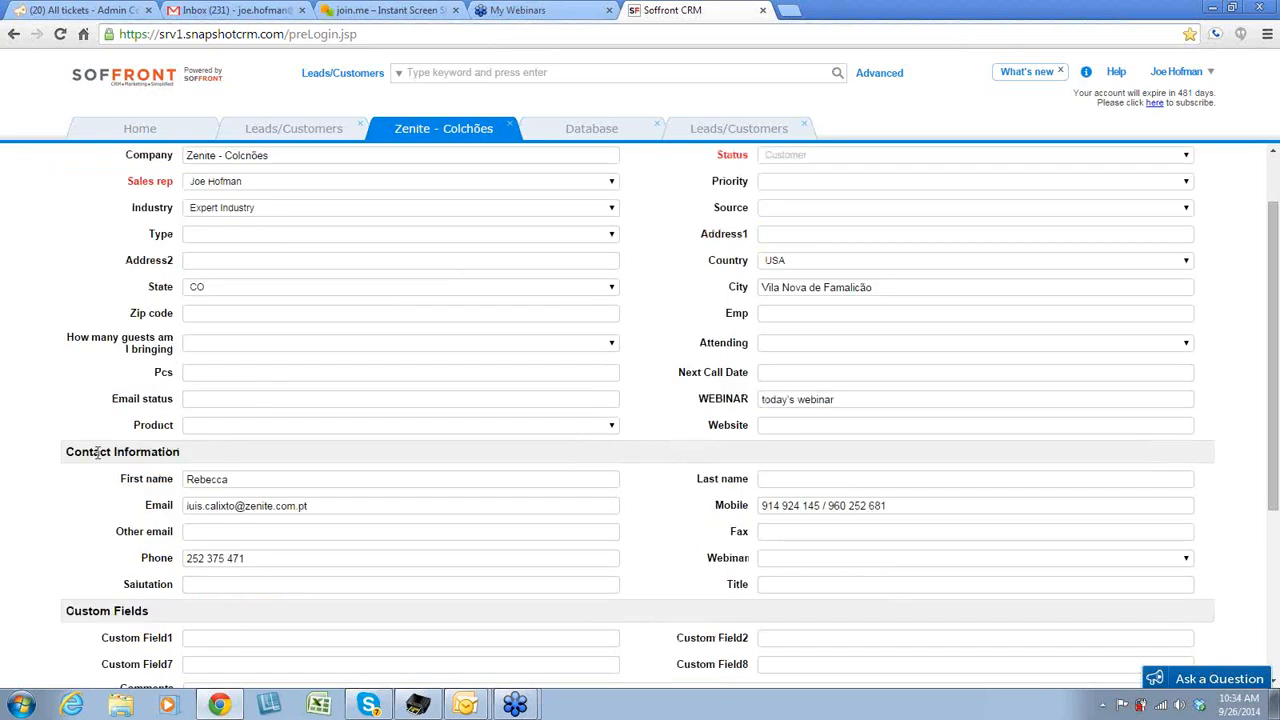
scroll(414, 474, up, 1)
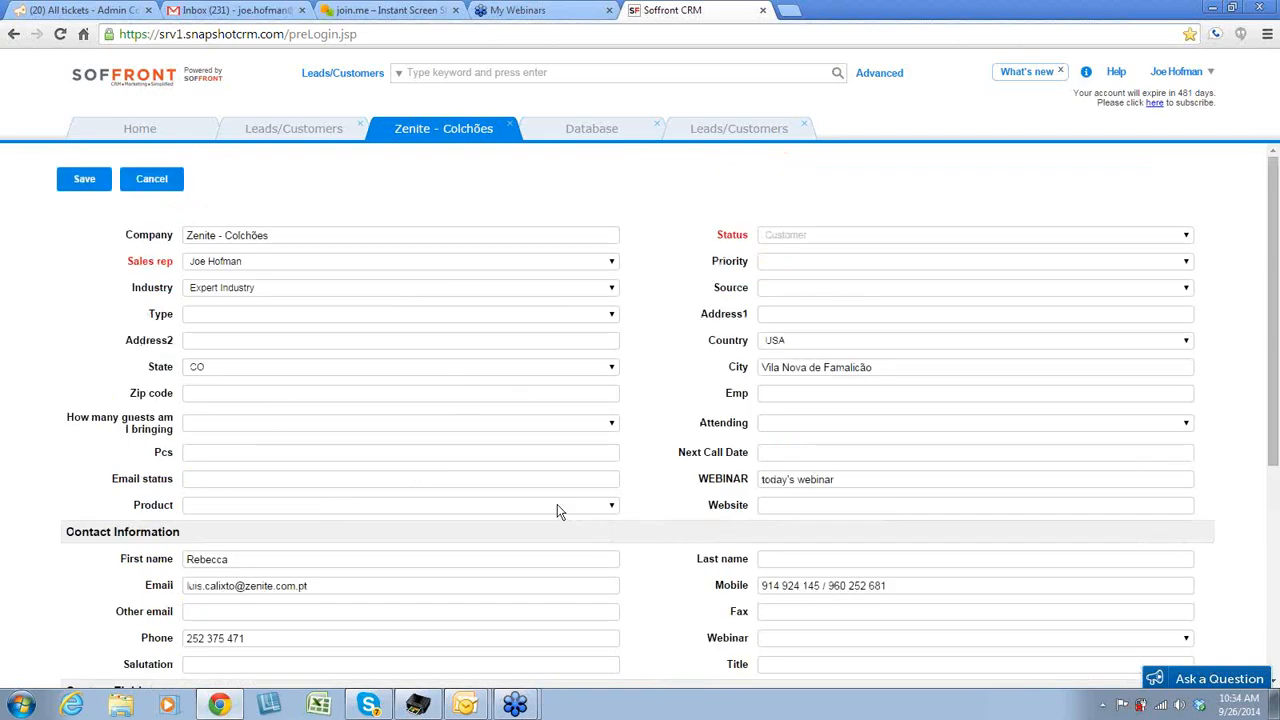
click(84, 184)
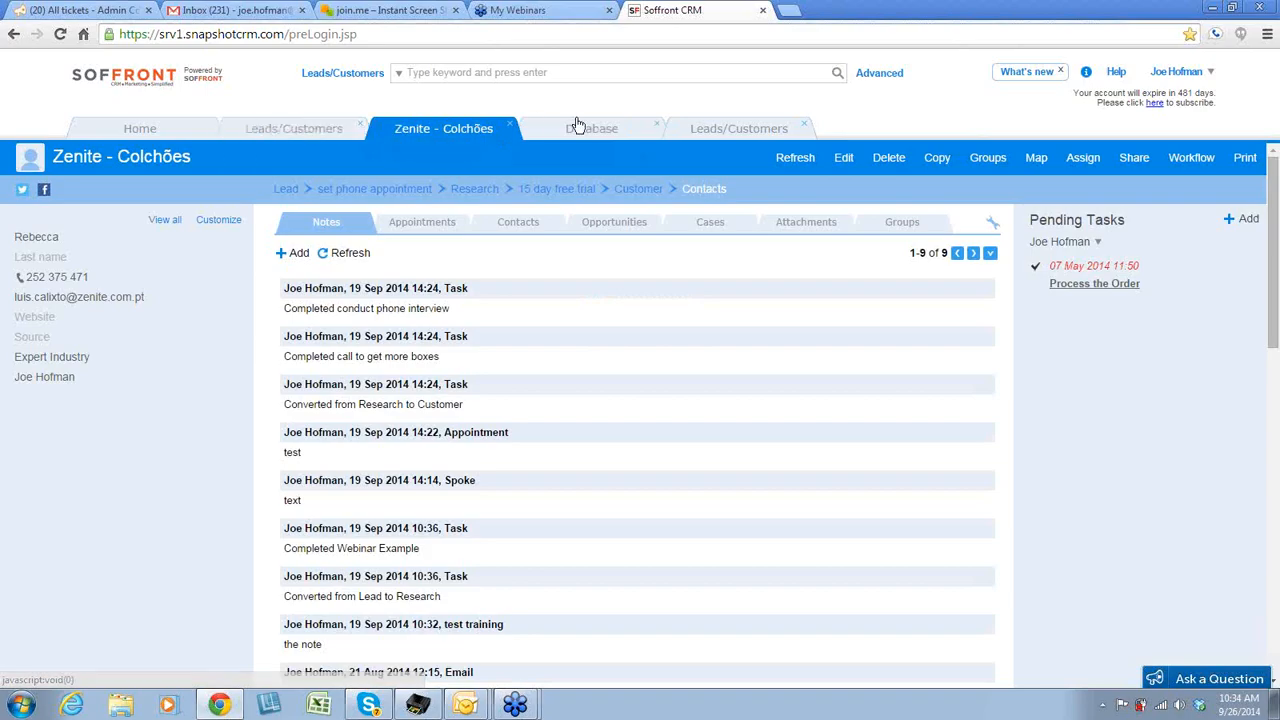
Step: Return to the Leads/Customers form layout from the Database tables and move the WEBINAR field directly below Sales rep
click(591, 133)
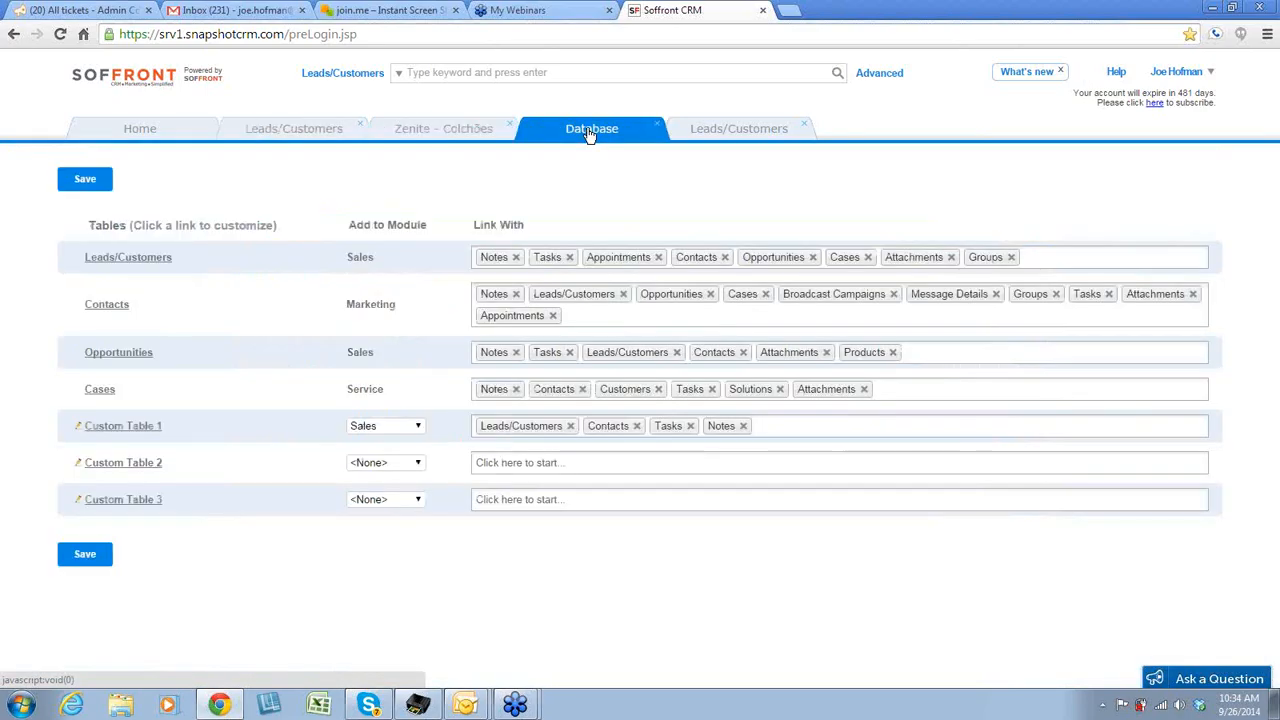
click(145, 262)
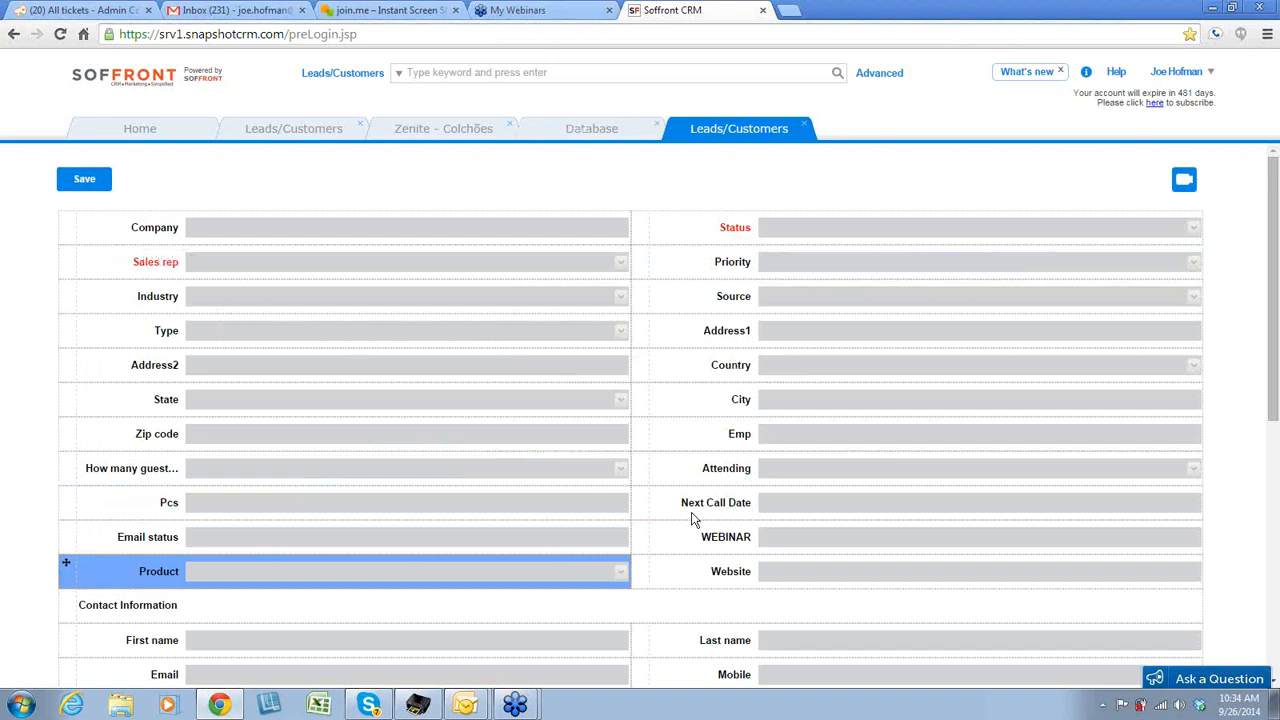
drag(643, 537, 170, 310)
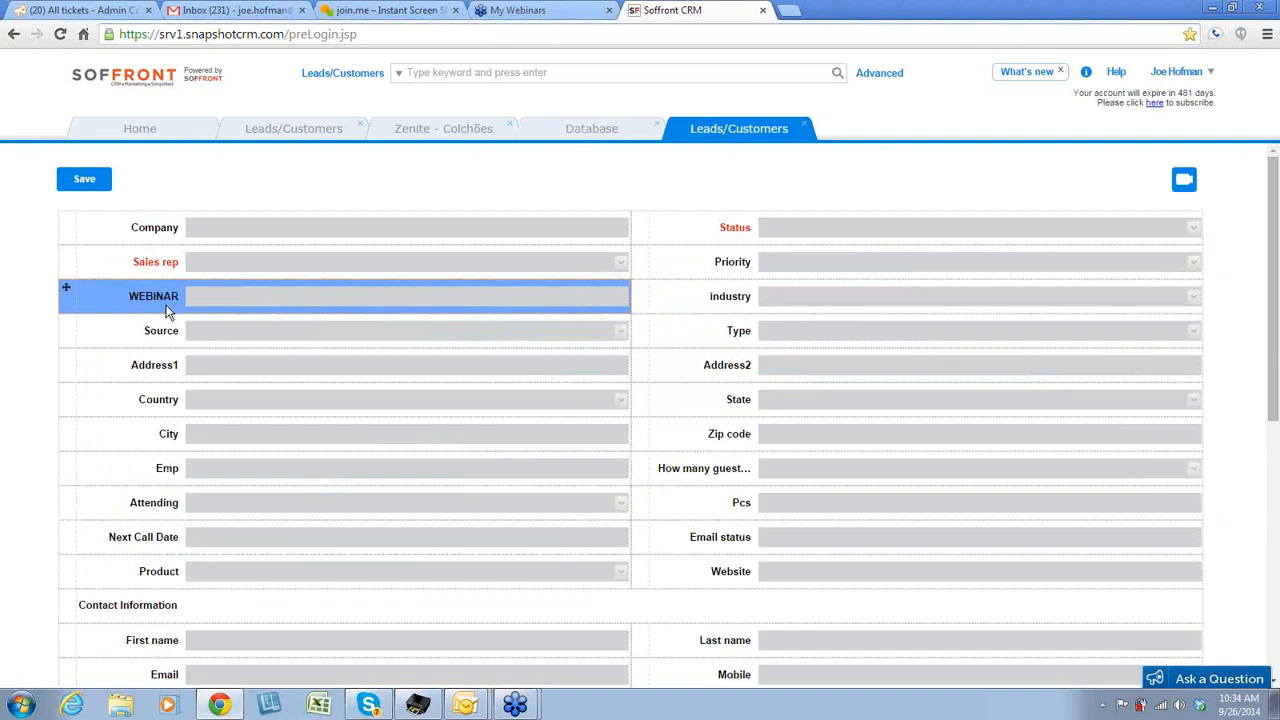
scroll(822, 381, down, 1)
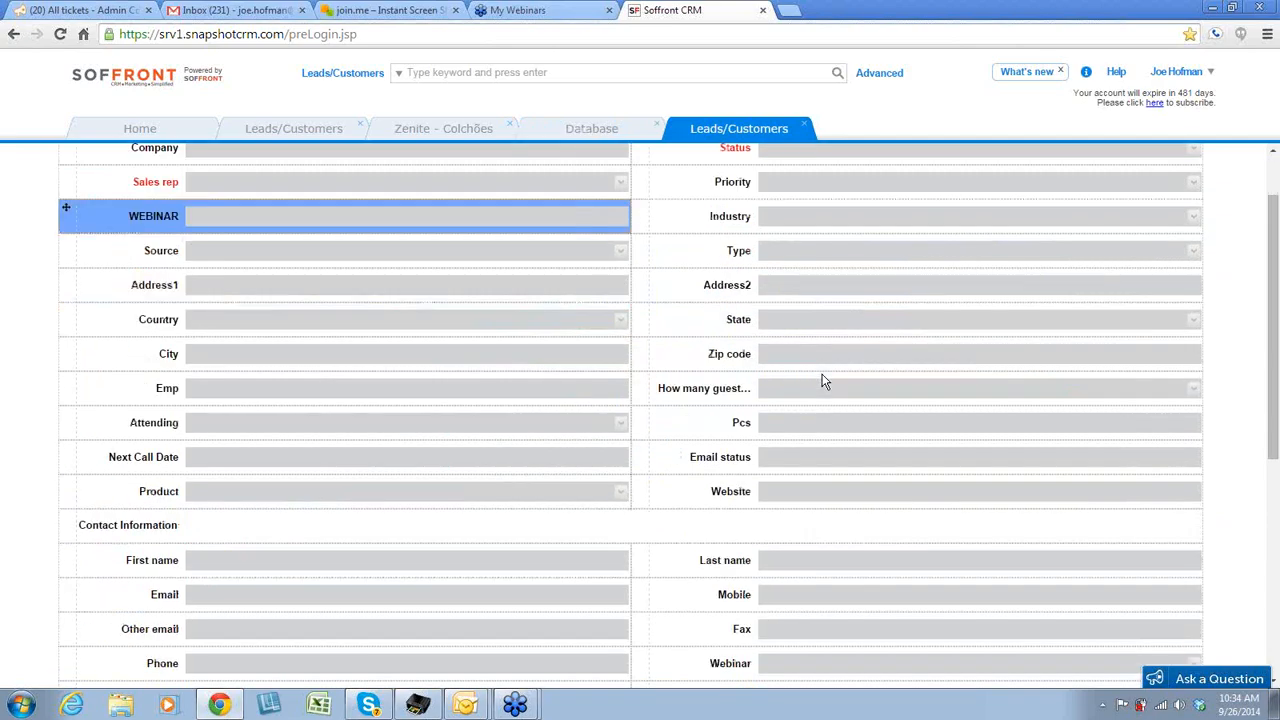
scroll(822, 381, down, 1)
scroll(822, 381, up, 1)
scroll(824, 380, up, 2)
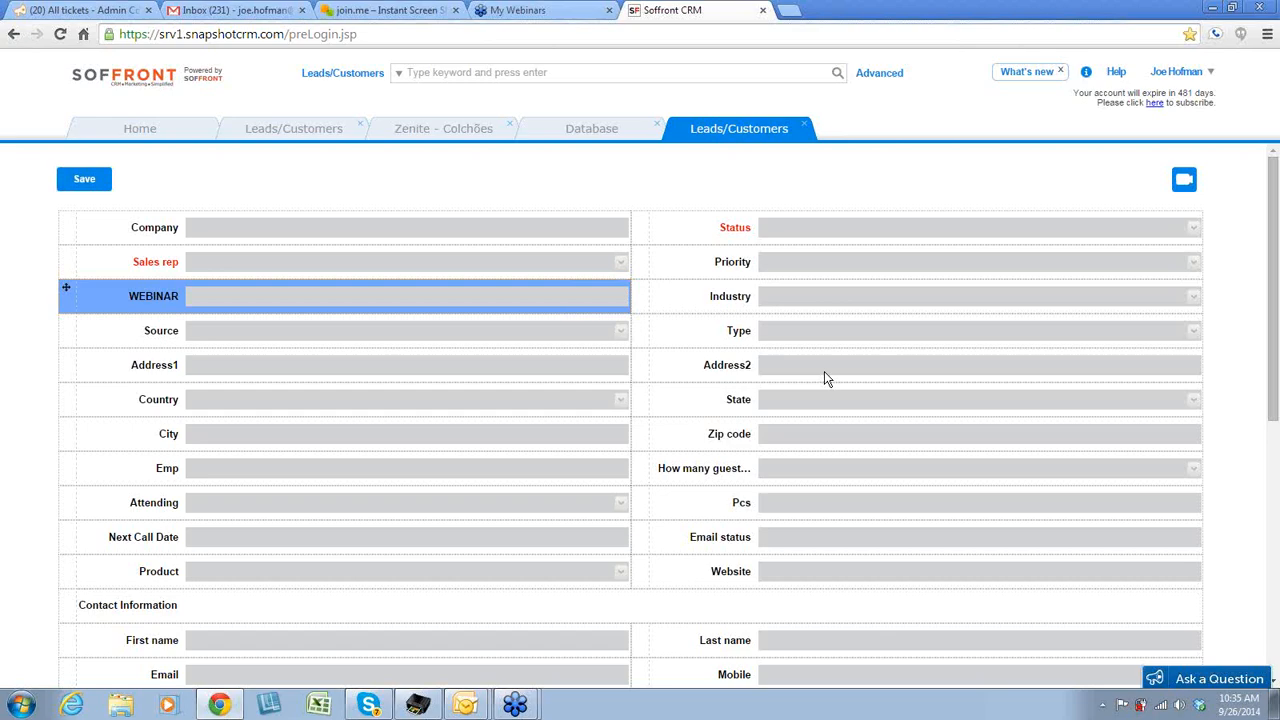
Step: Switch to Excel, open the recent file export_114804 (ECOMMERCE_ORDERS_2014.09.12), and maximize the program and workbook windows
click(330, 705)
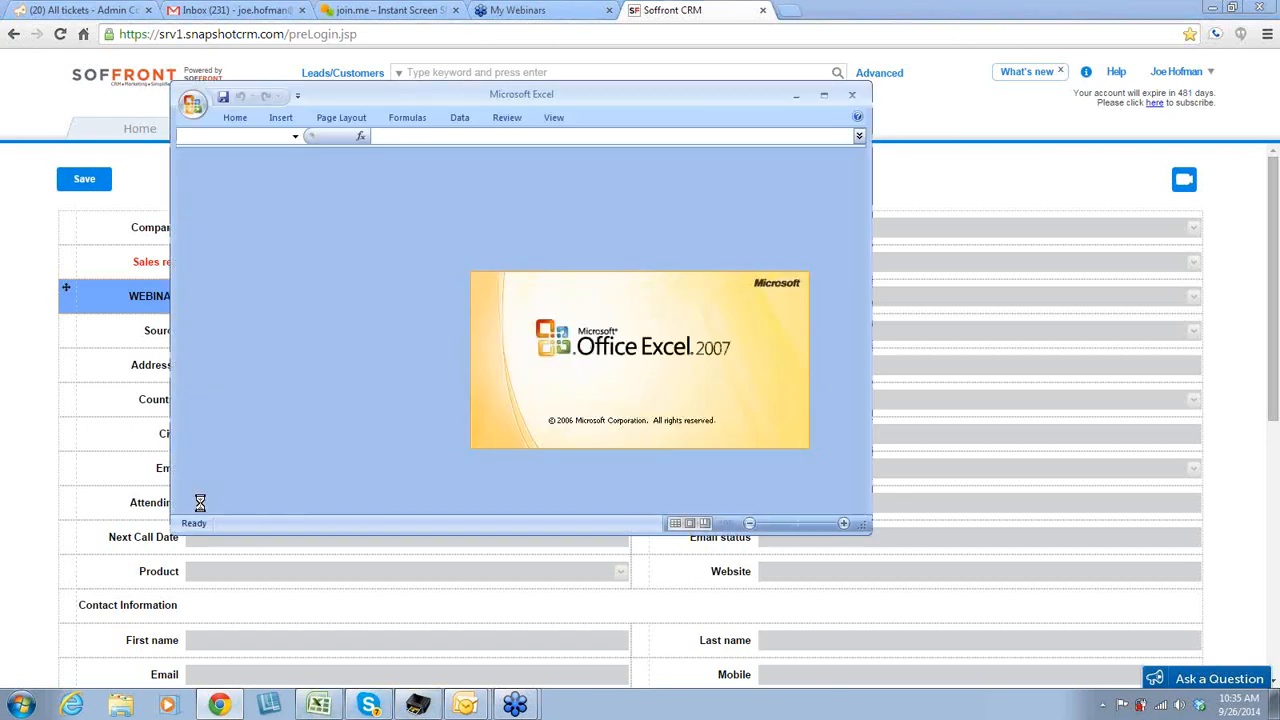
click(195, 103)
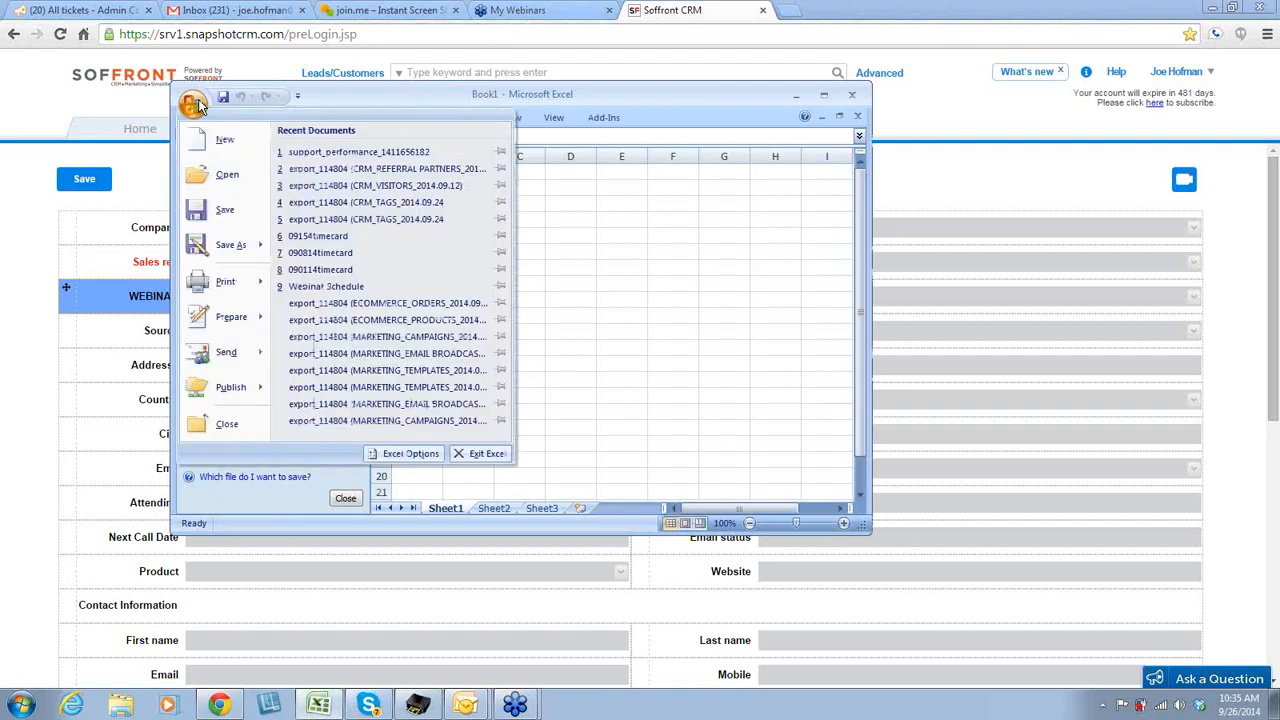
click(358, 305)
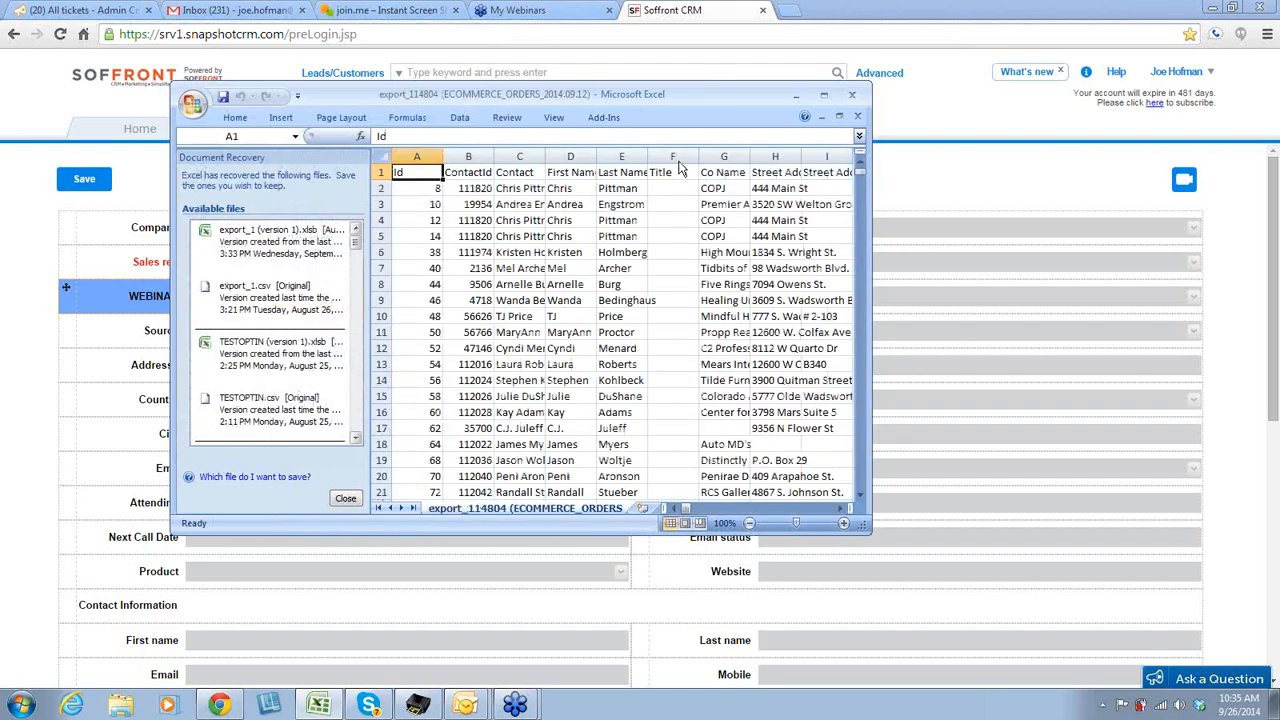
click(839, 117)
click(824, 96)
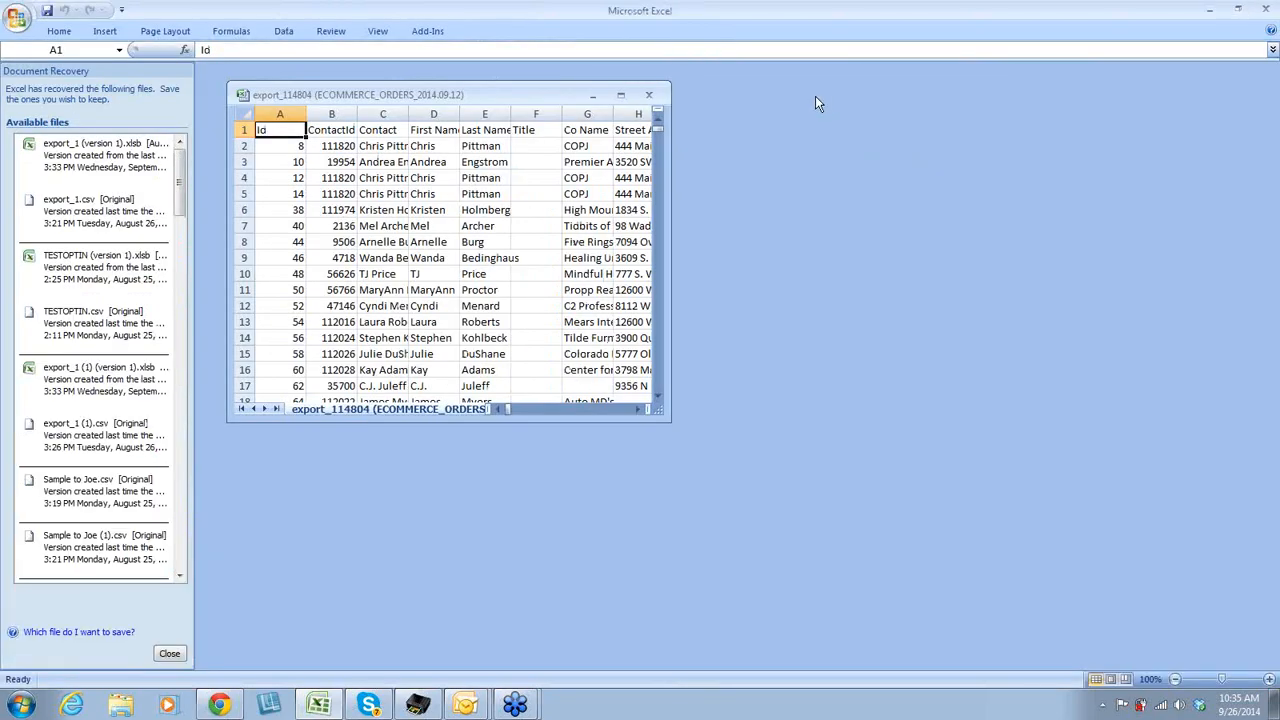
click(634, 91)
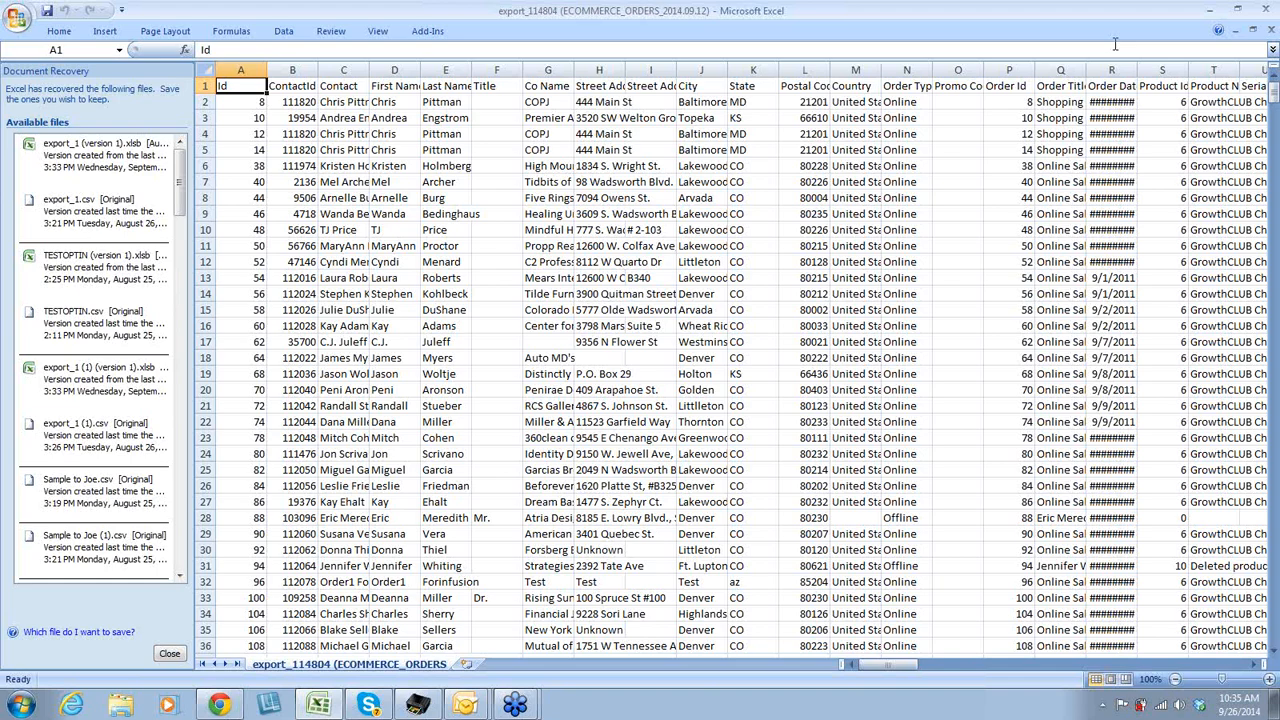
Step: Widen the Order Date and First Name columns, review the export's column headers, and return to the form layout in Soffront CRM
drag(1138, 72, 1146, 72)
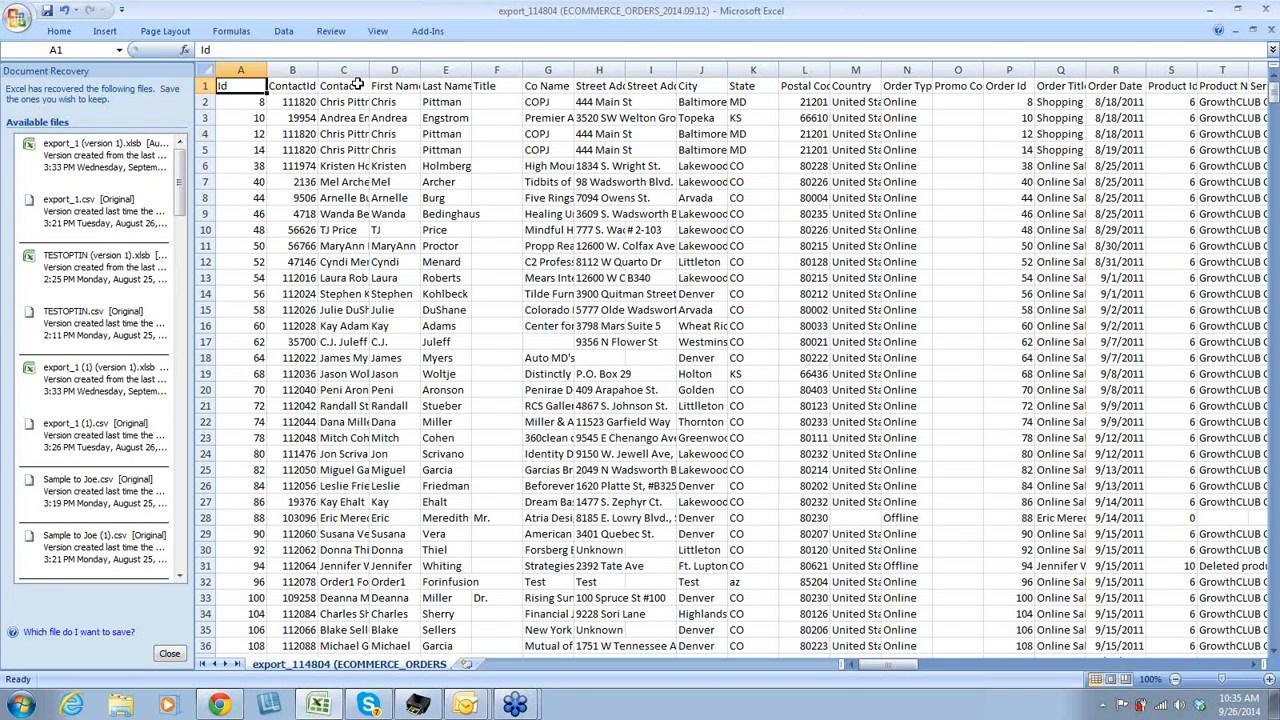
double_click(420, 70)
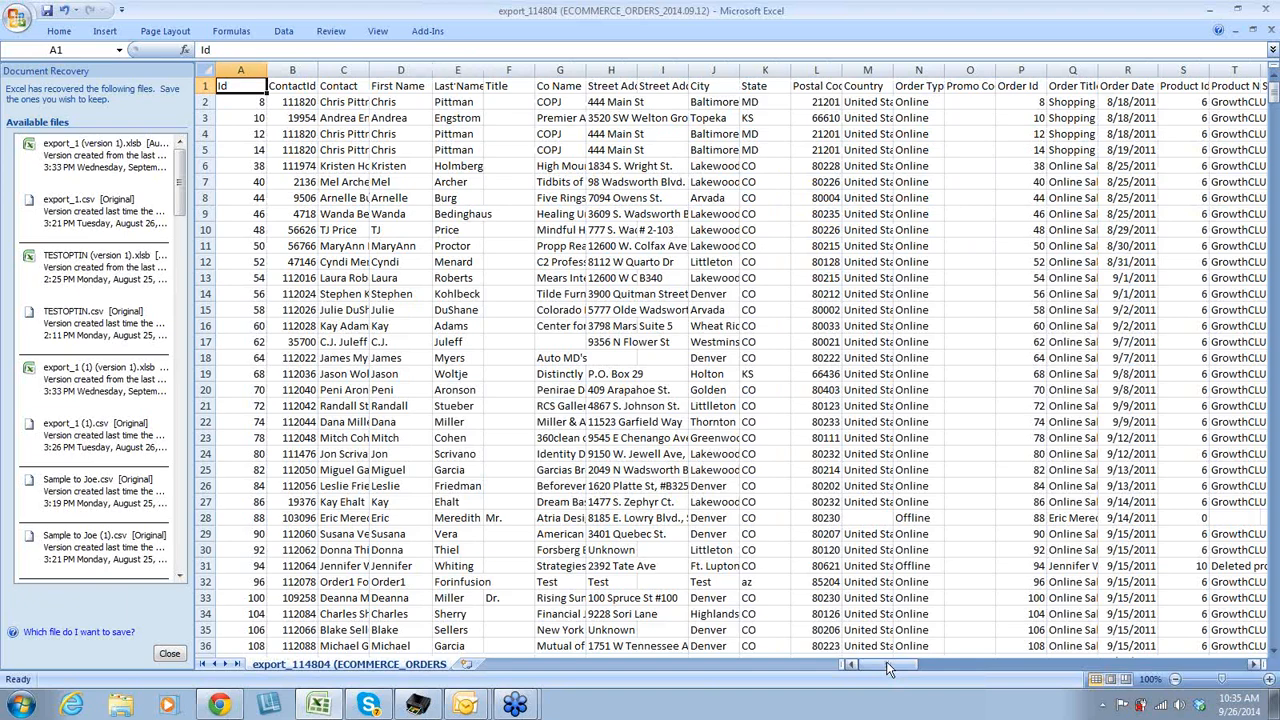
drag(886, 661, 899, 663)
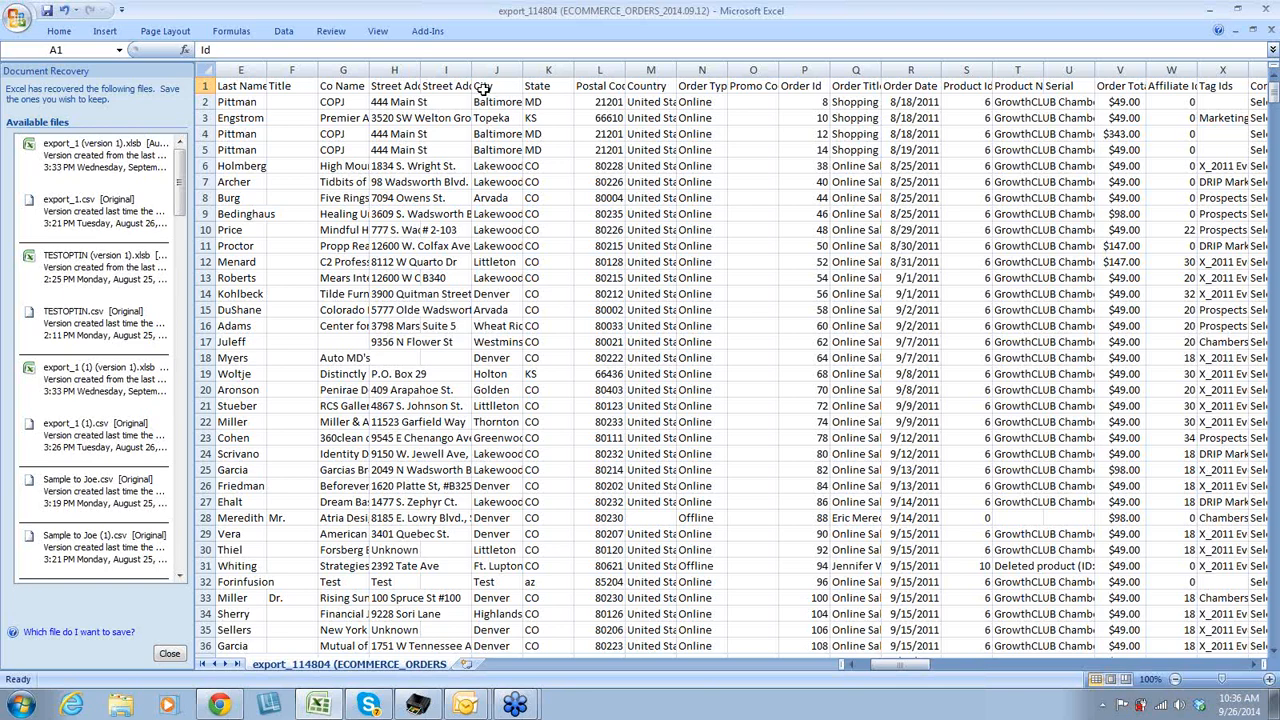
click(1210, 10)
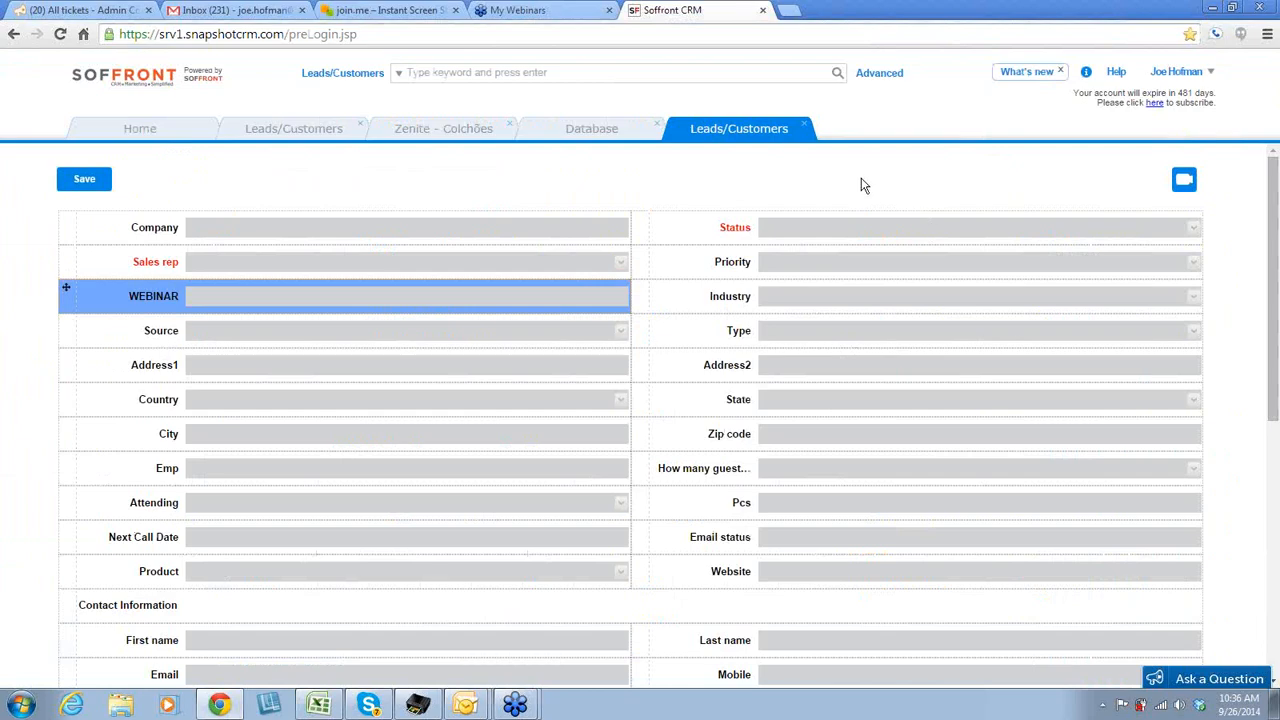
scroll(855, 235, down, 2)
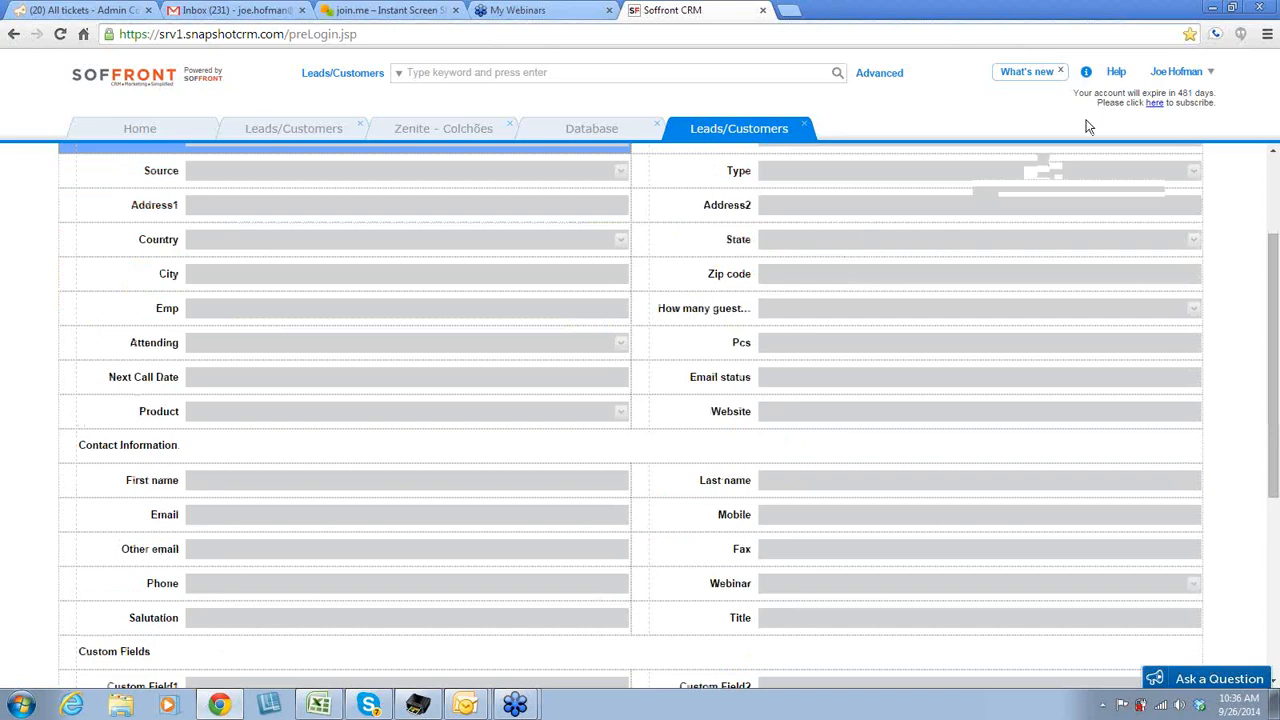
scroll(1075, 145, up, 2)
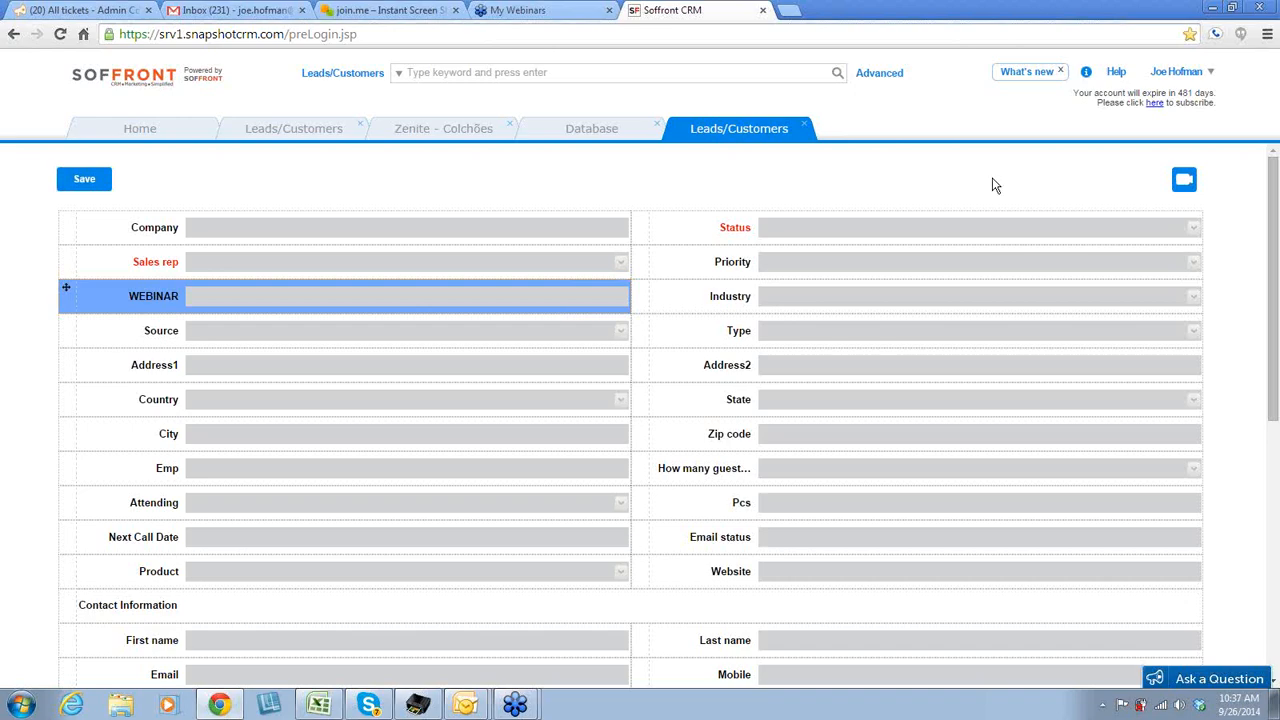
Step: View the Security Levels list from the Settings area and return to the Leads/Customers list
click(140, 129)
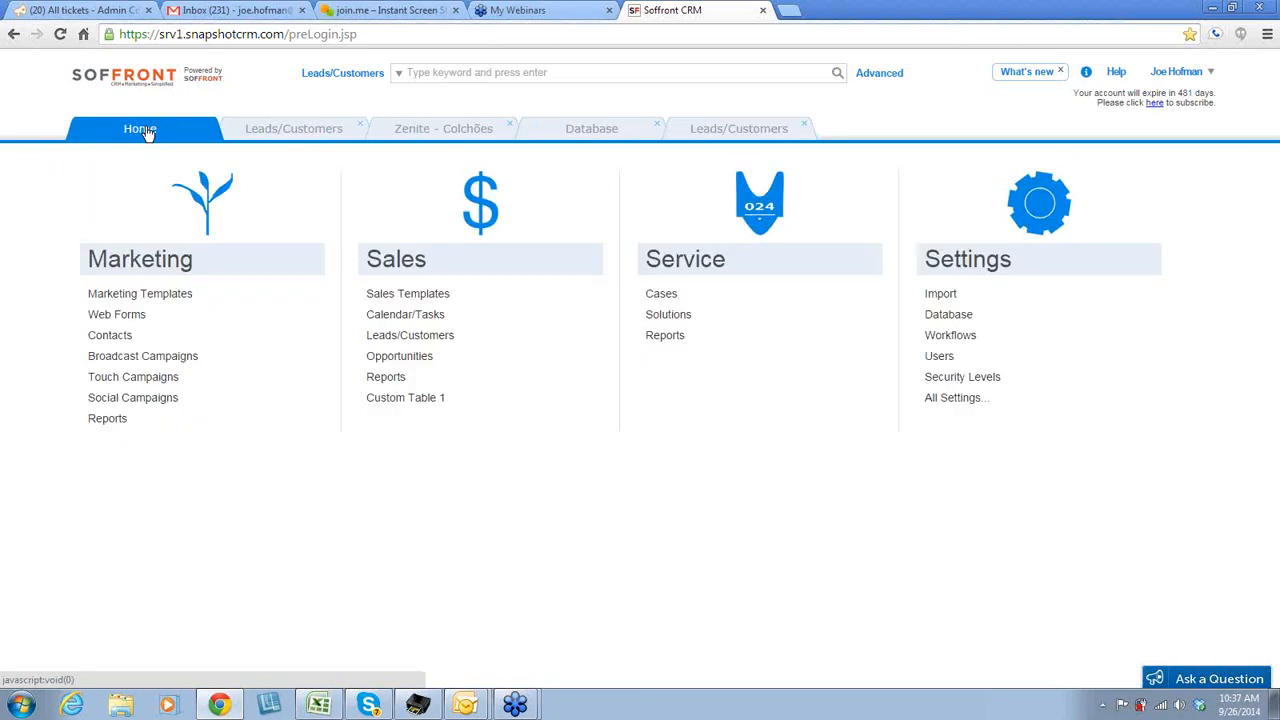
click(968, 378)
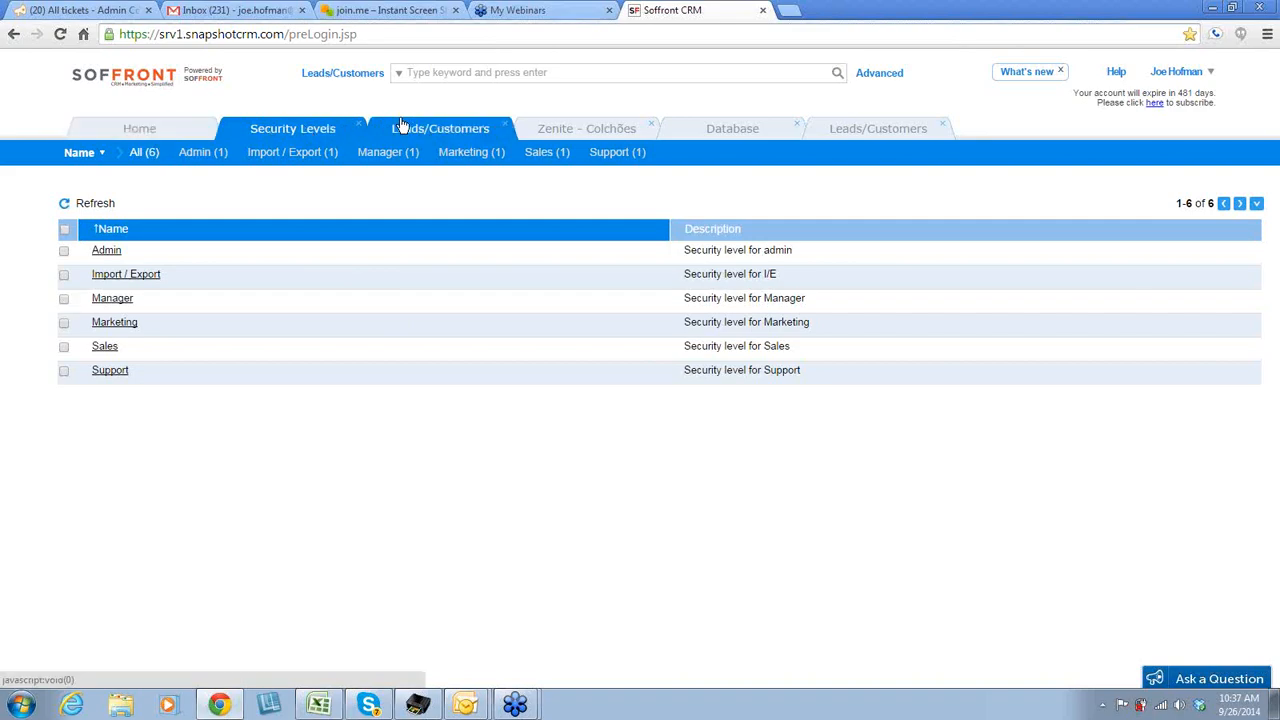
click(438, 133)
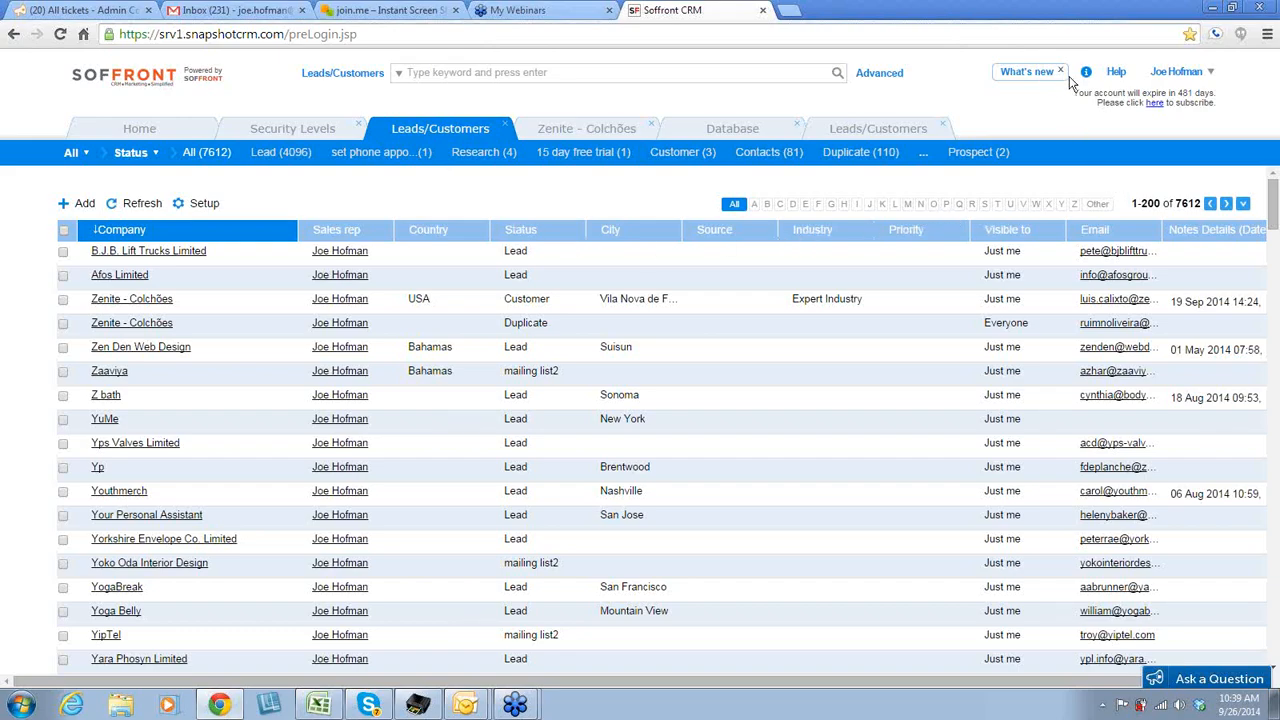
Step: Open the Soffront help Knowledge Base and return to the CRM's Leads/Customers list
click(1117, 74)
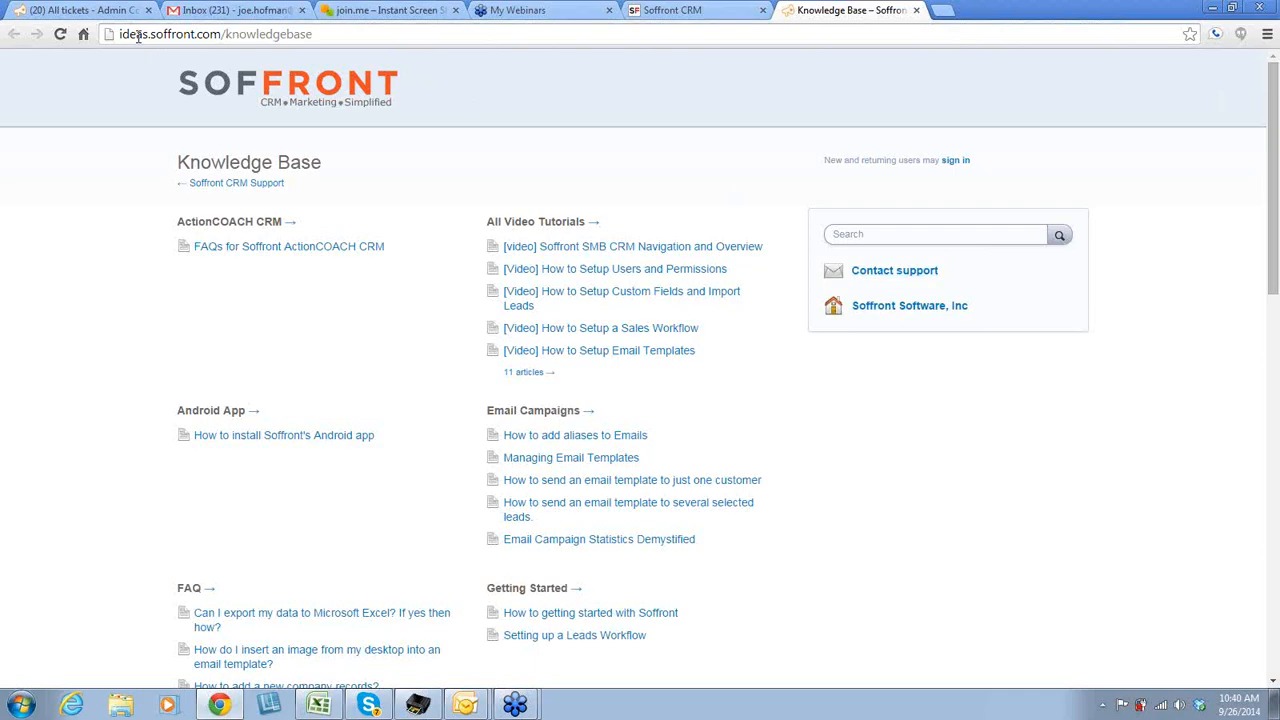
click(678, 10)
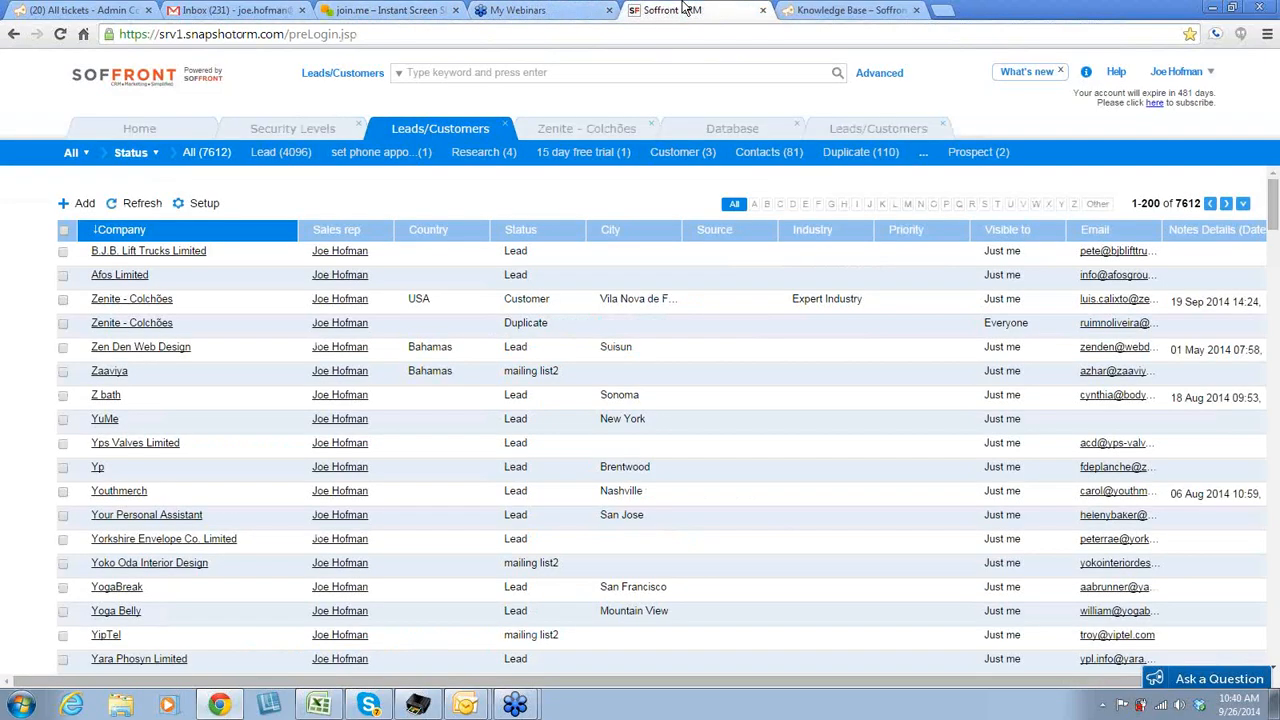